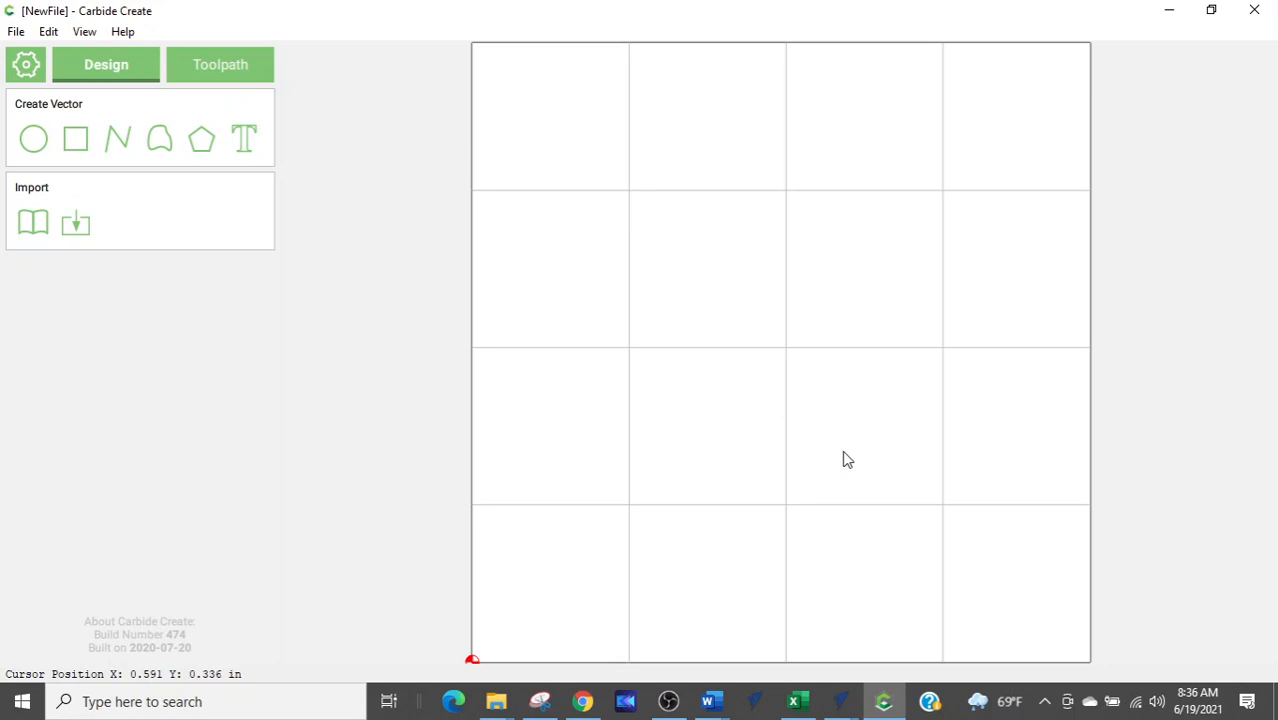
Start opening an existing file and browse to the CNC > Models > Clamps > Clamp product files folder
click(17, 35)
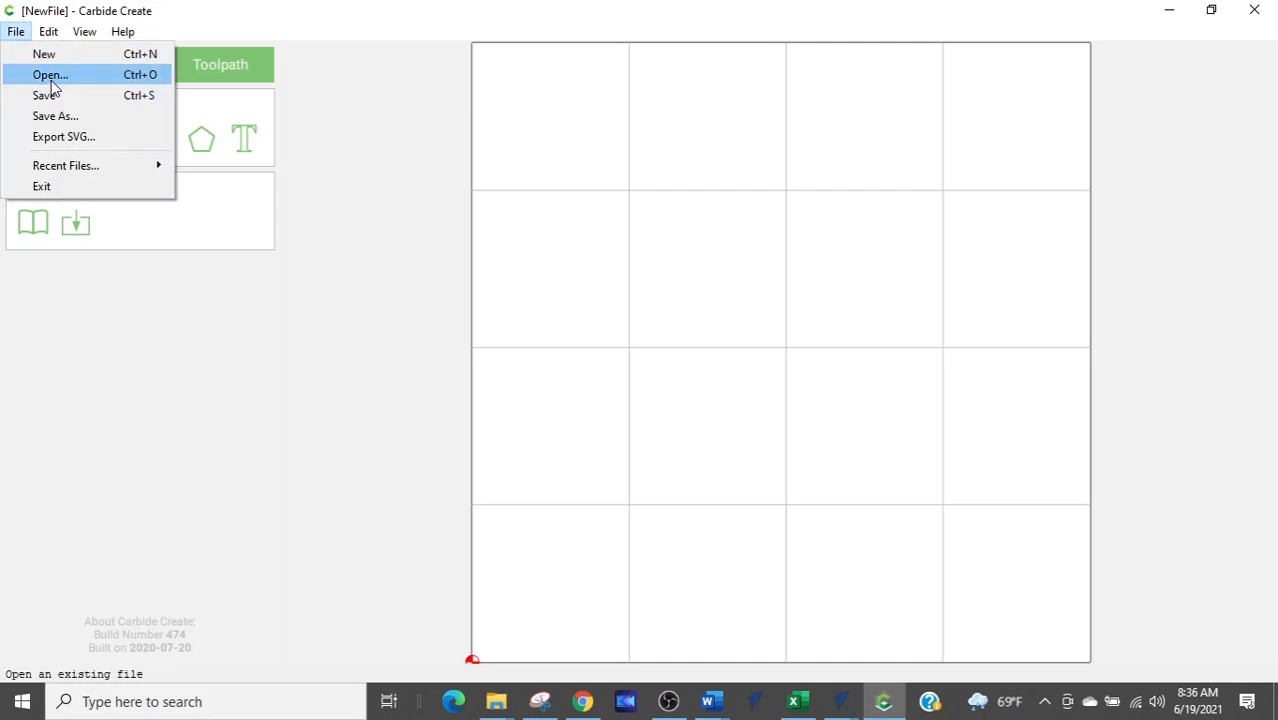
click(51, 78)
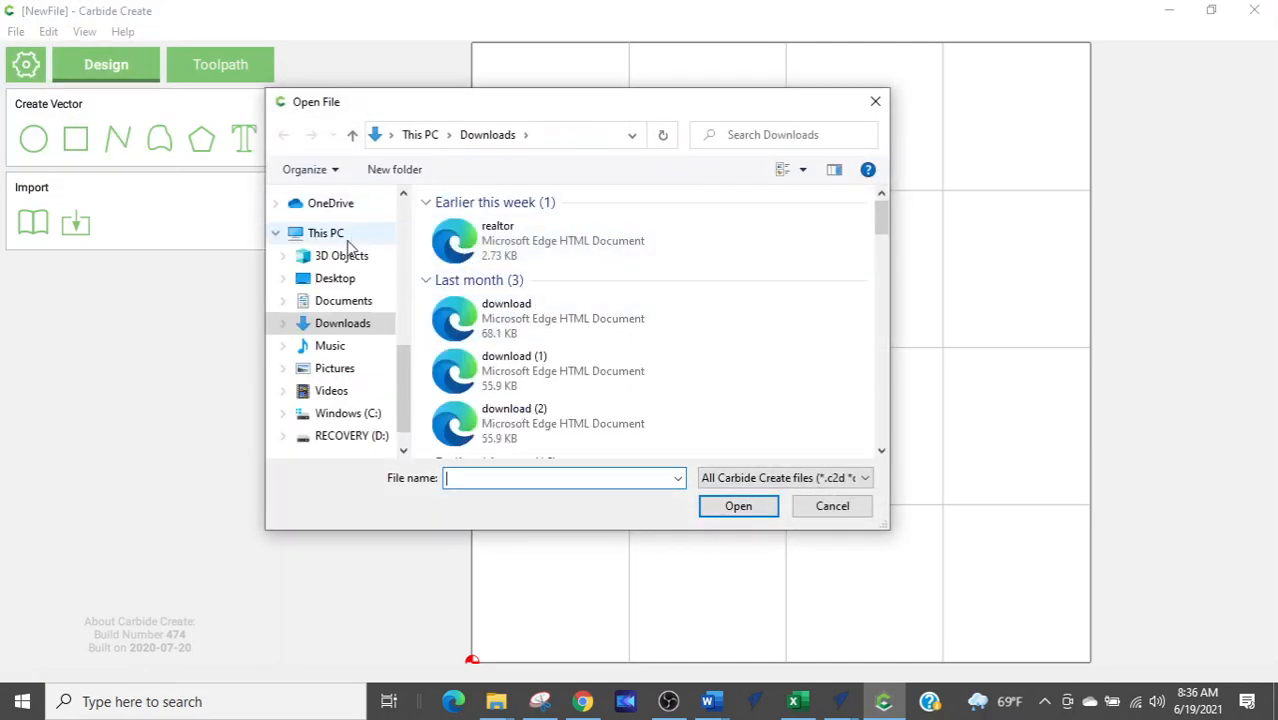
scroll(350, 290, up, 5)
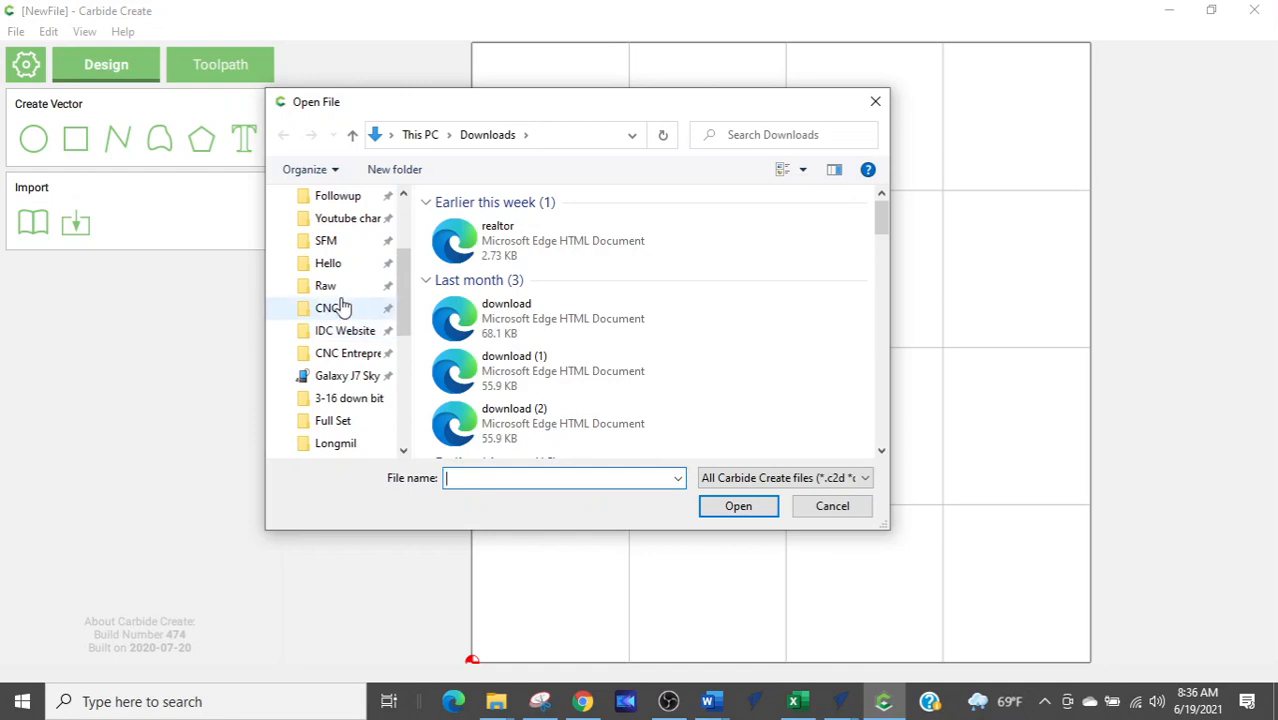
click(330, 308)
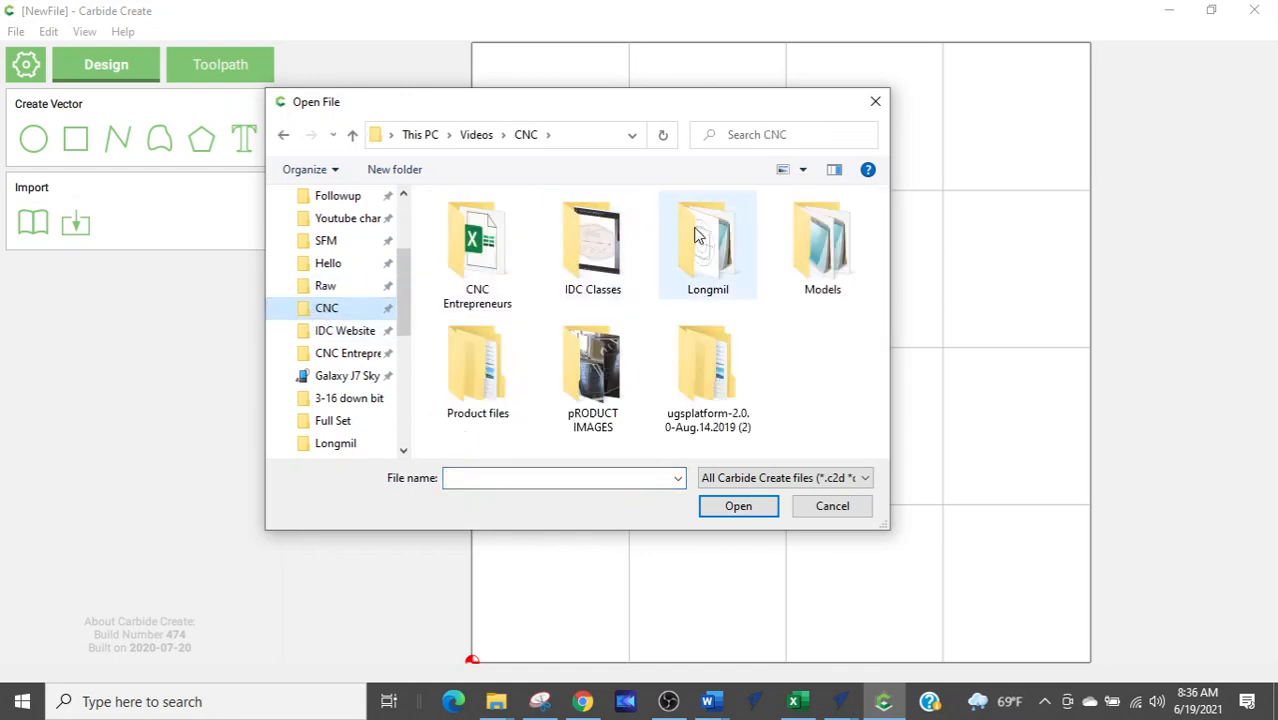
double_click(813, 262)
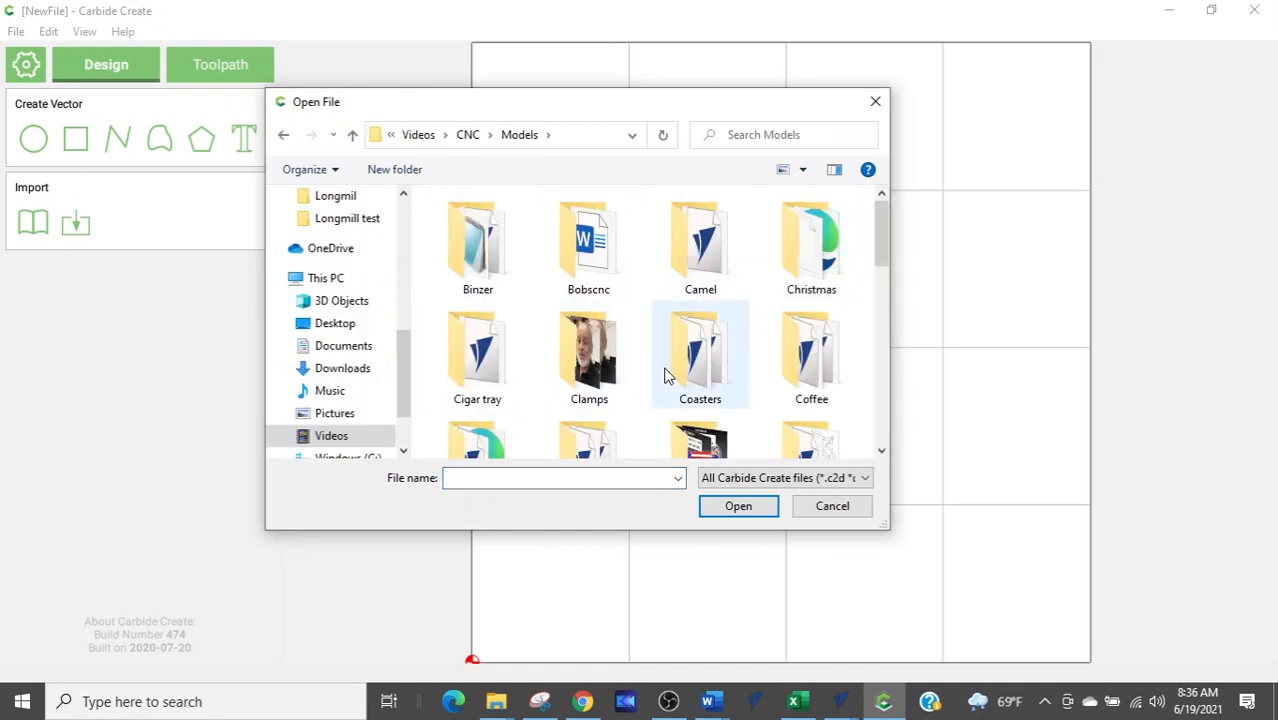
double_click(590, 368)
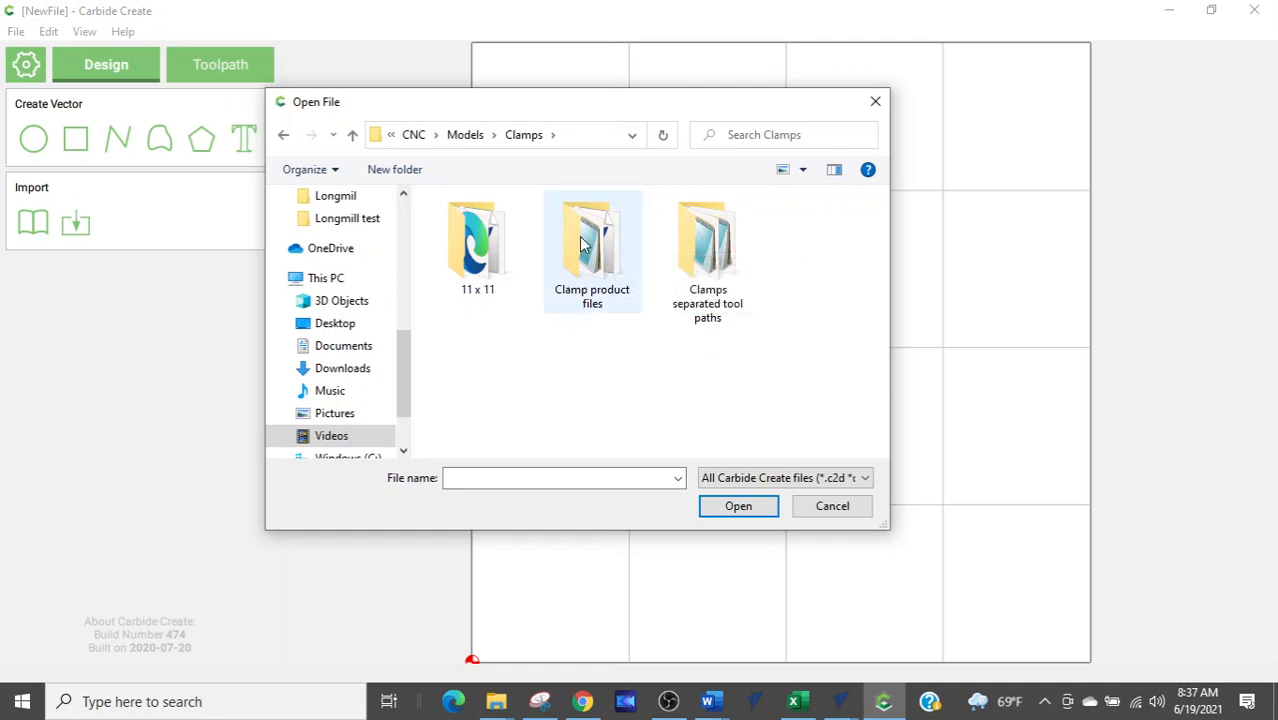
double_click(585, 245)
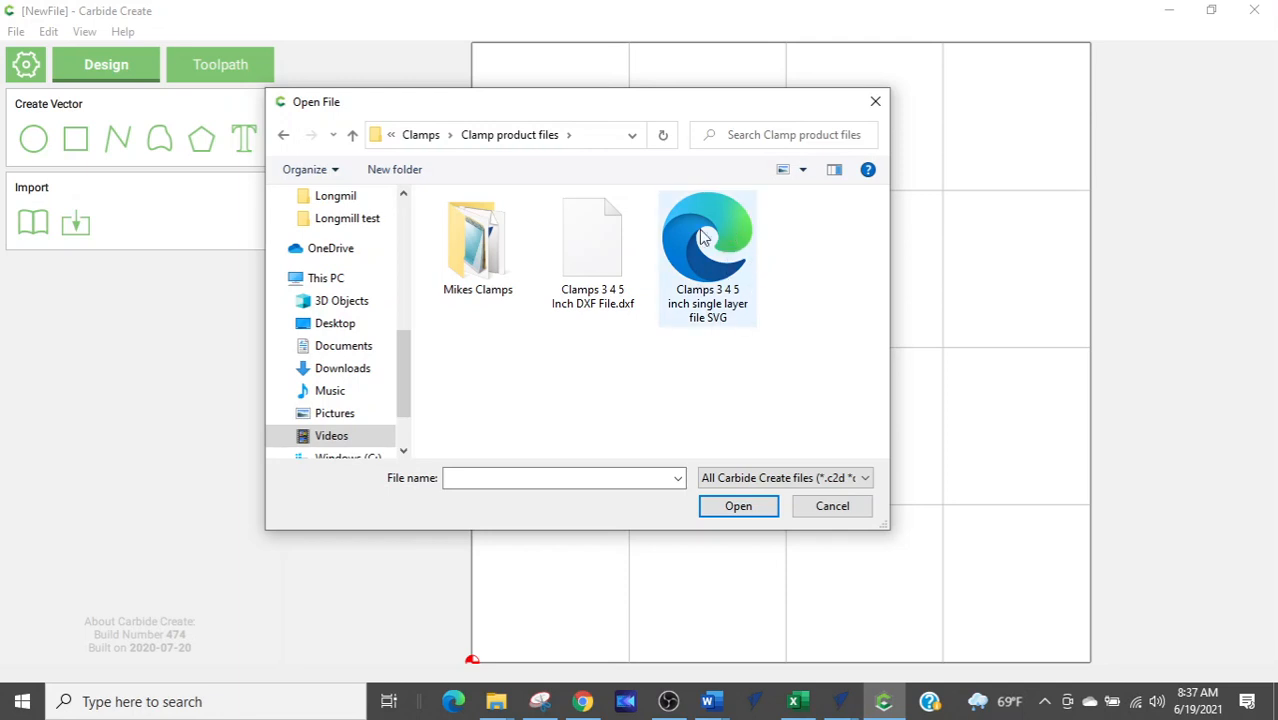
Open the SVG file "Clamps 3 4 5 inch single layer file SVG" from the Clamp product files folder
click(741, 317)
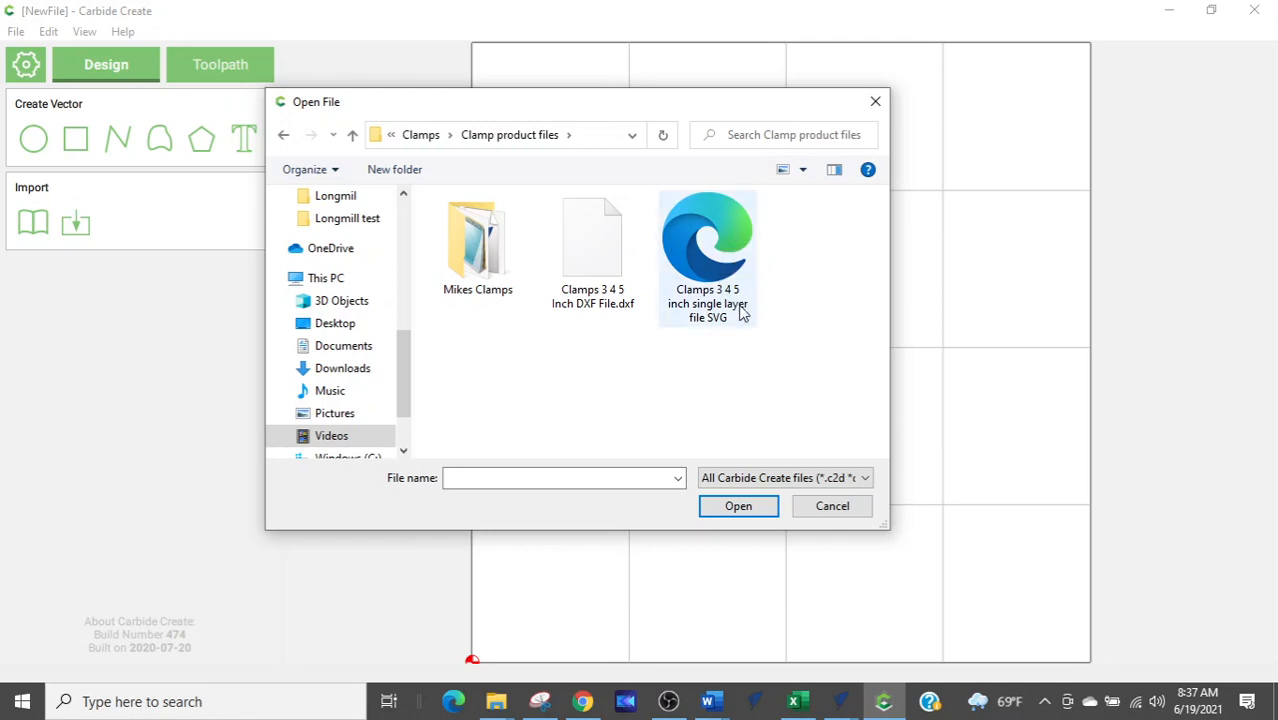
click(693, 278)
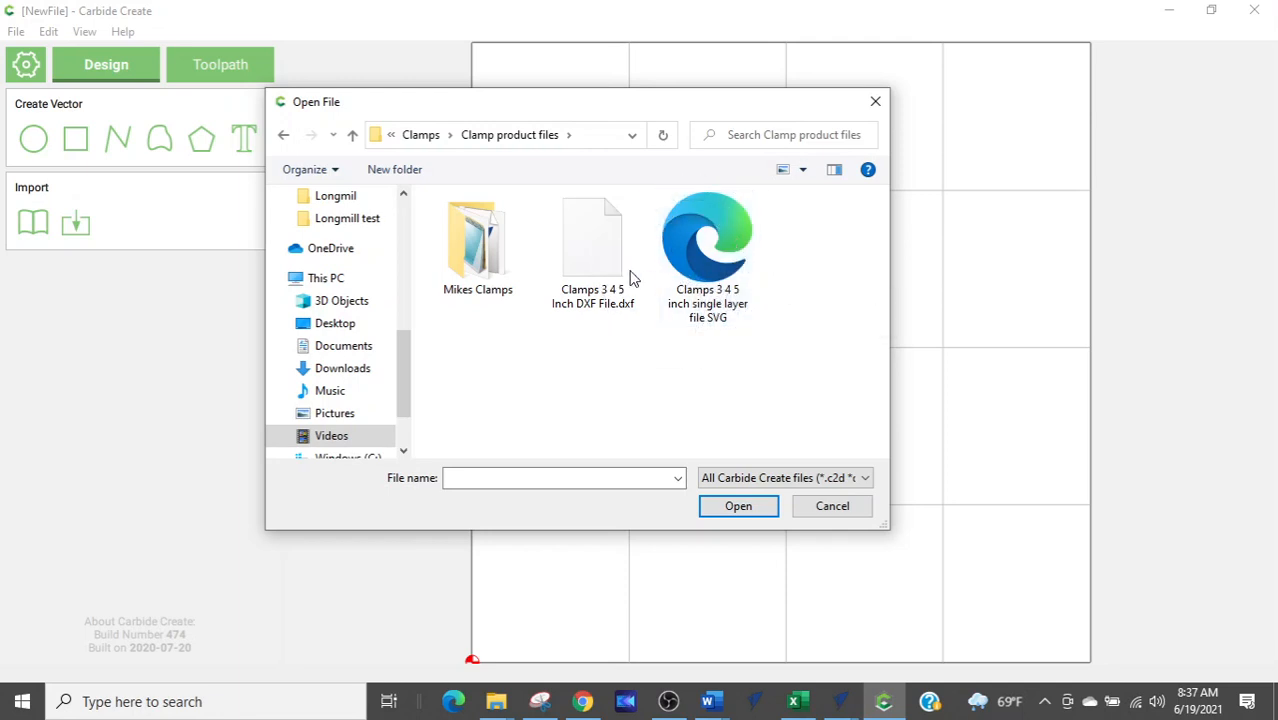
key(ctrl)
key(ctrl)
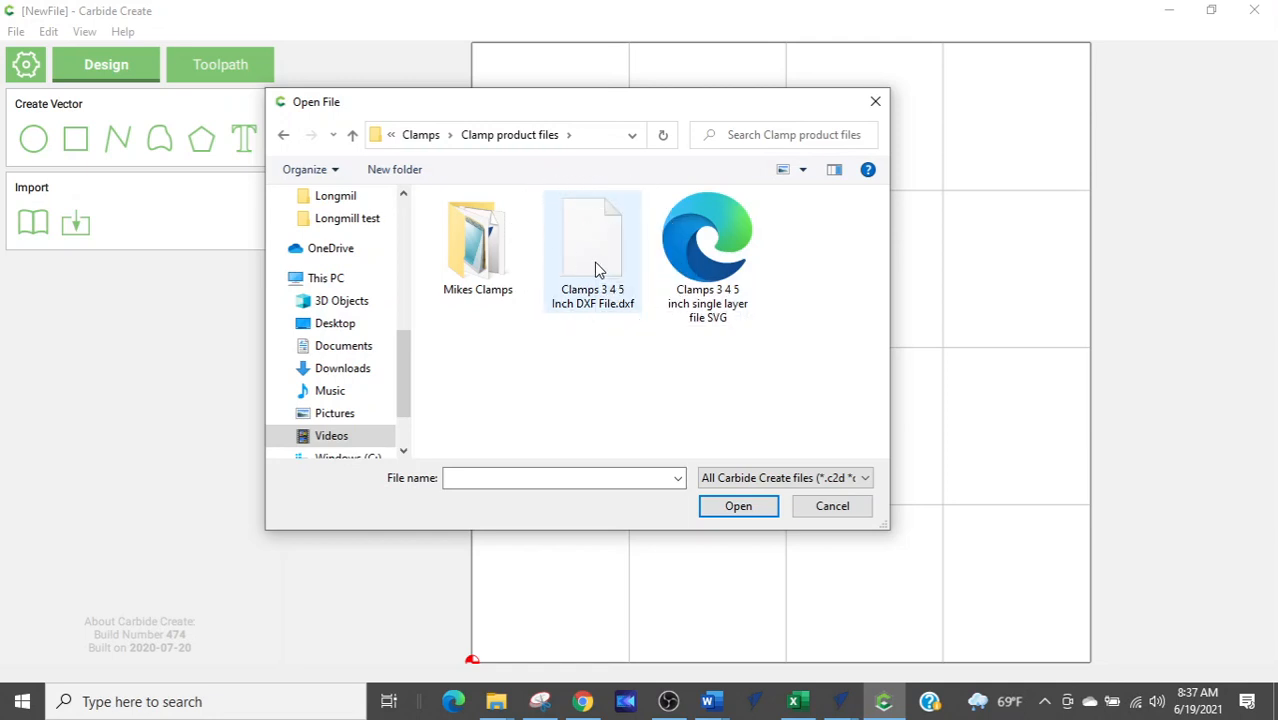
double_click(700, 245)
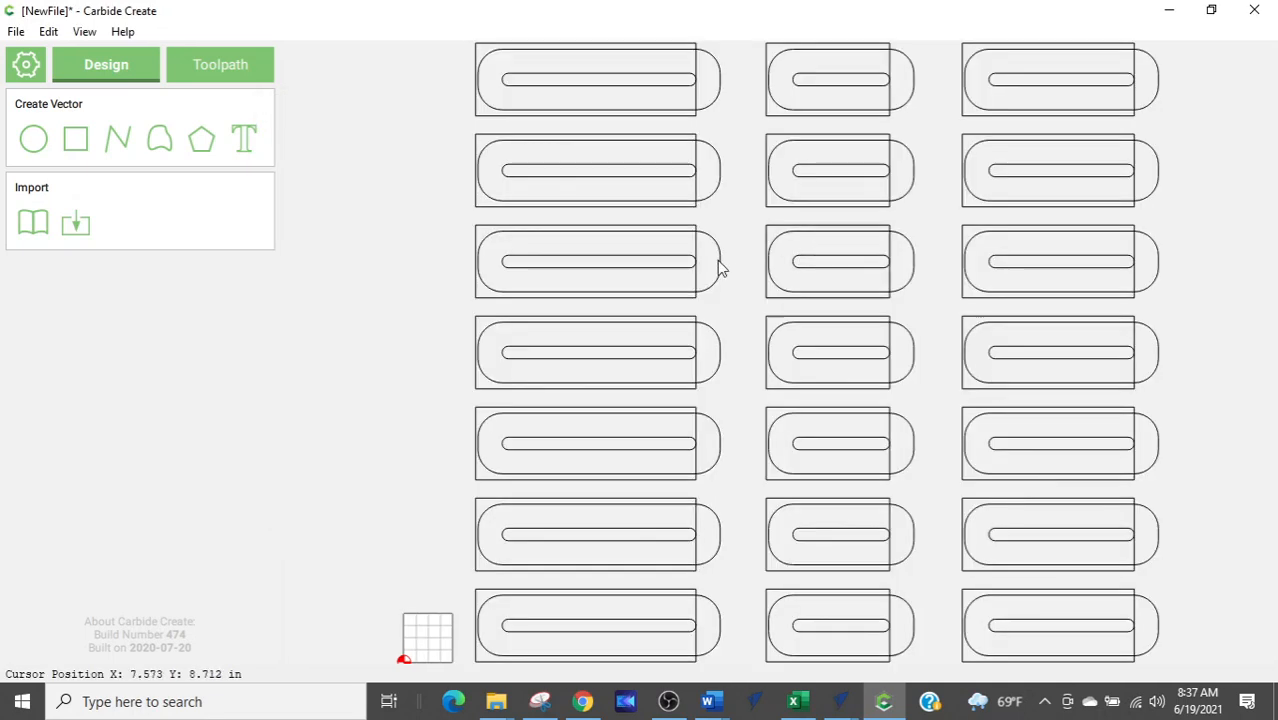
Examine the imported SVG clamp outlines and compare their size and position with the stock grid at the origin
scroll(716, 514, down, 3)
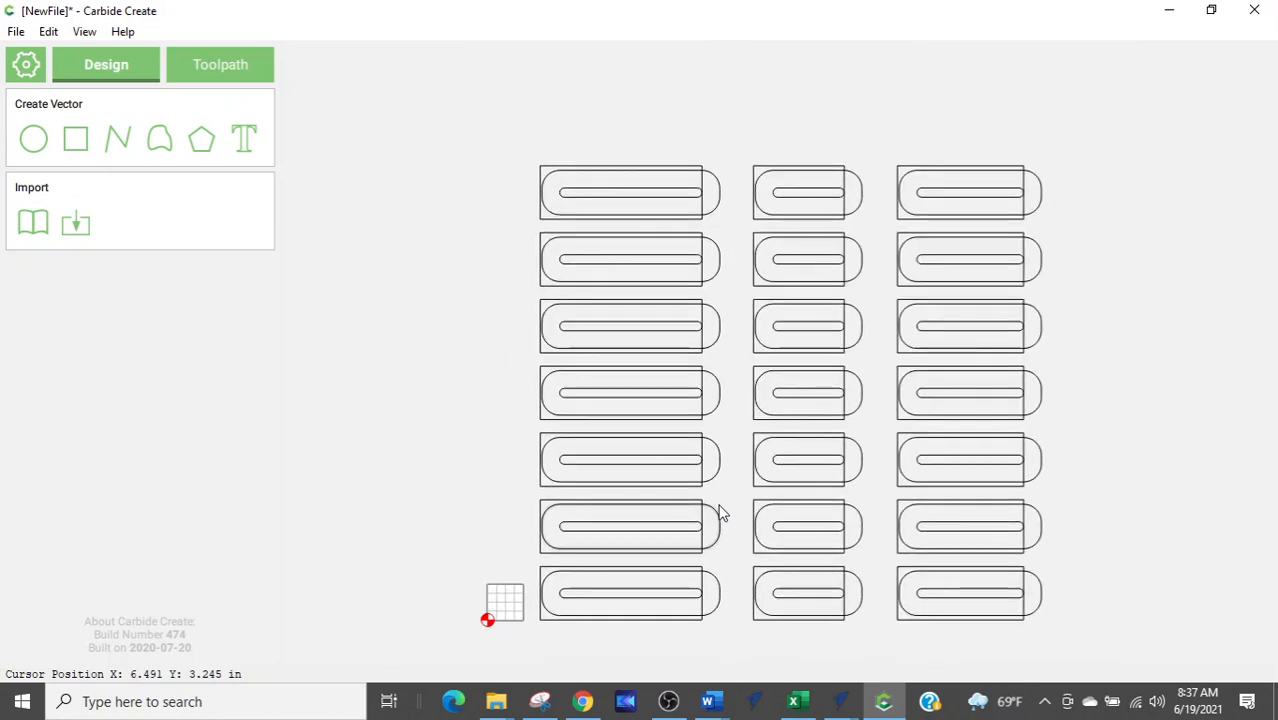
scroll(458, 660, up, 1)
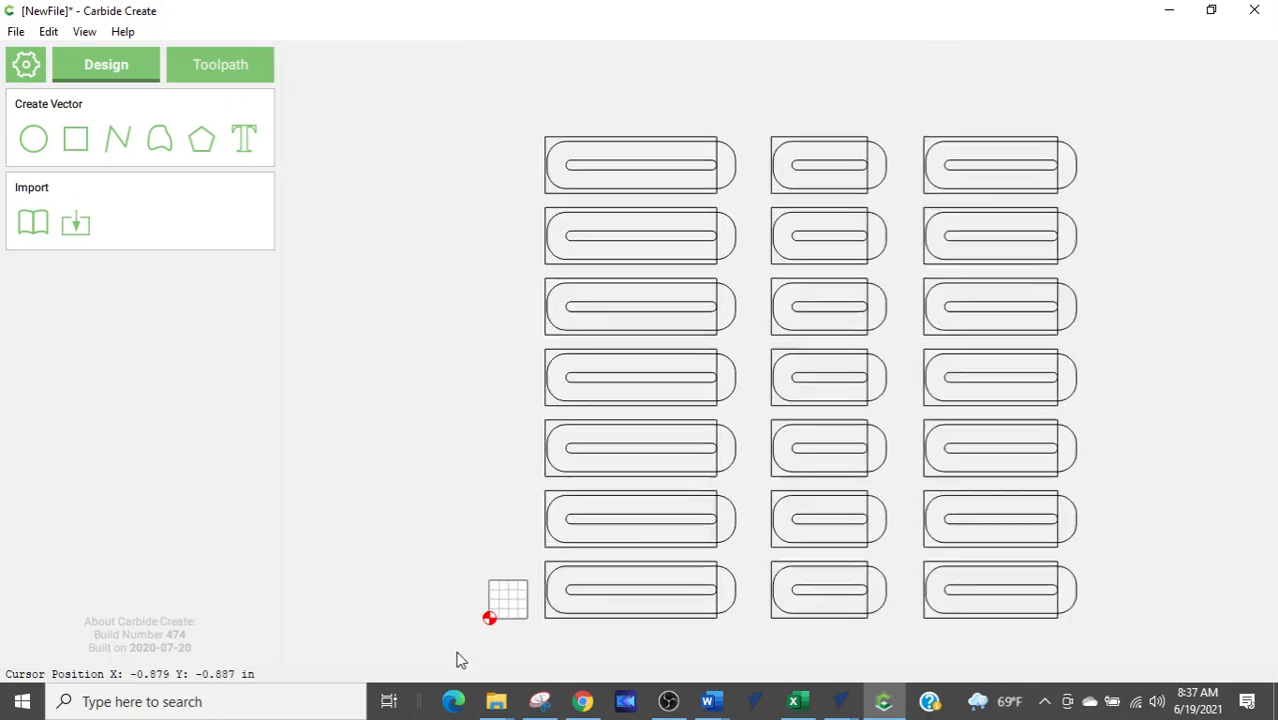
scroll(480, 640, up, 8)
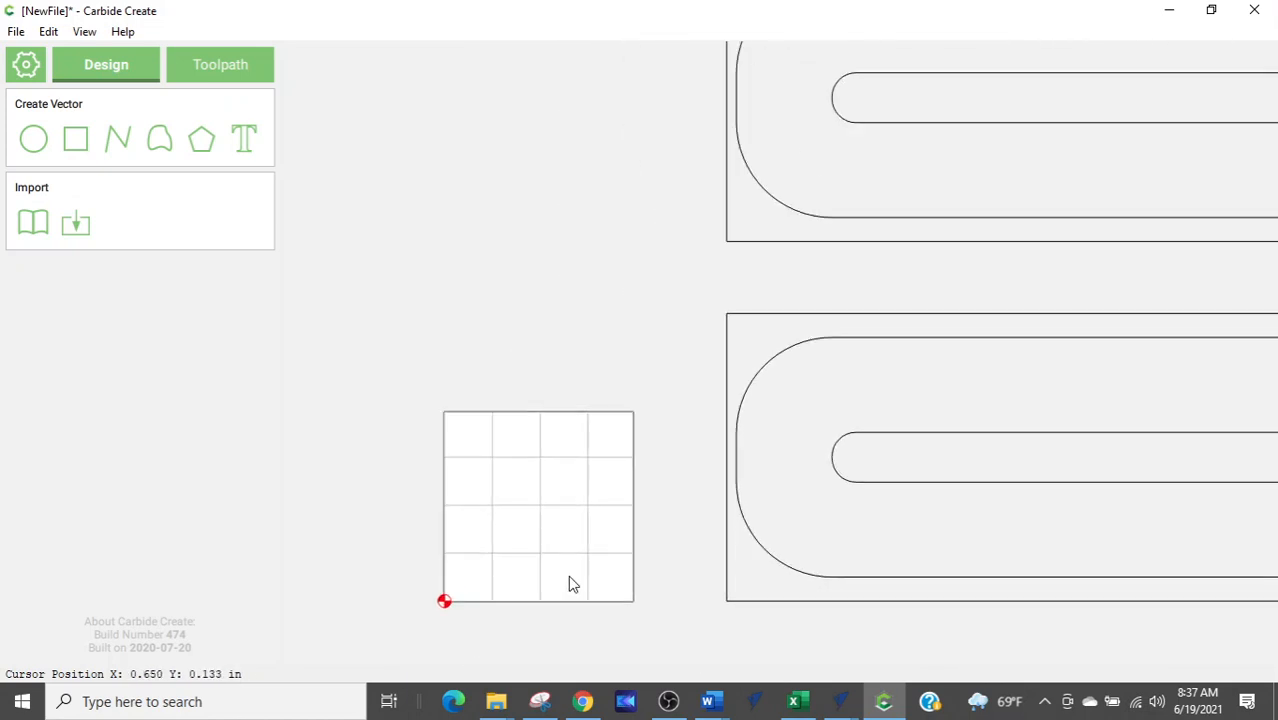
scroll(570, 583, down, 5)
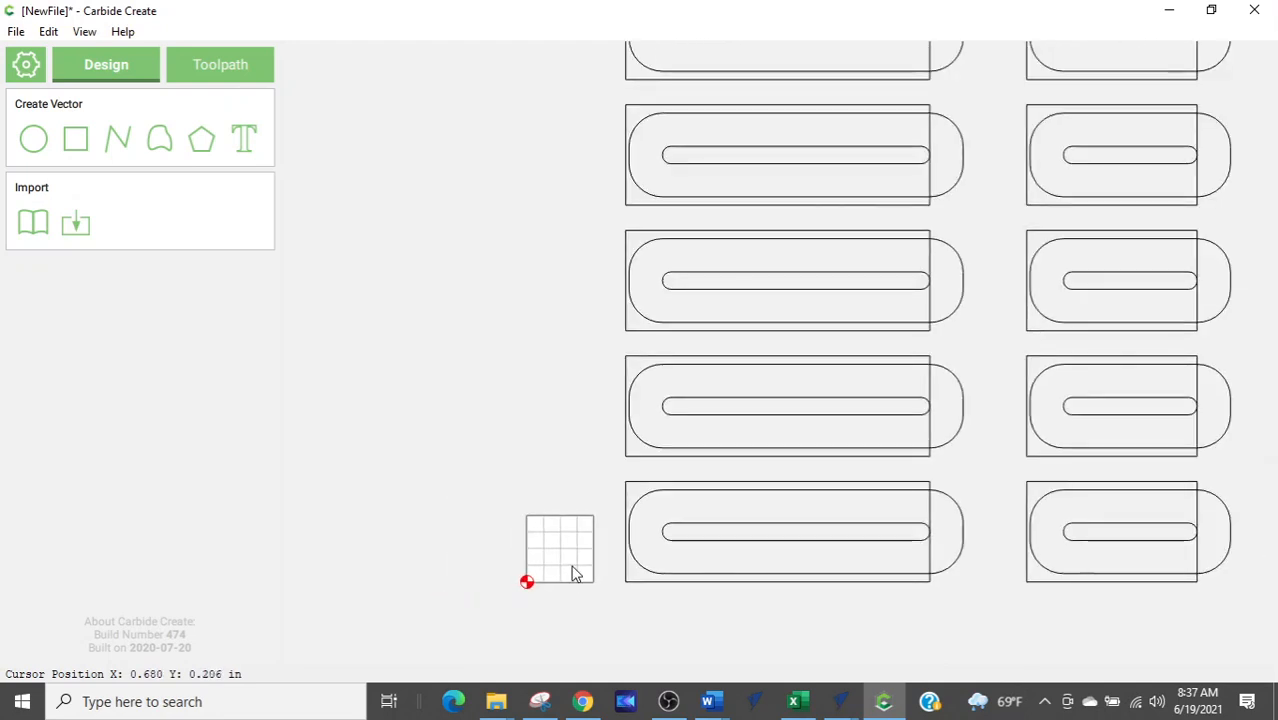
key(ctrl)
key(ctrl)
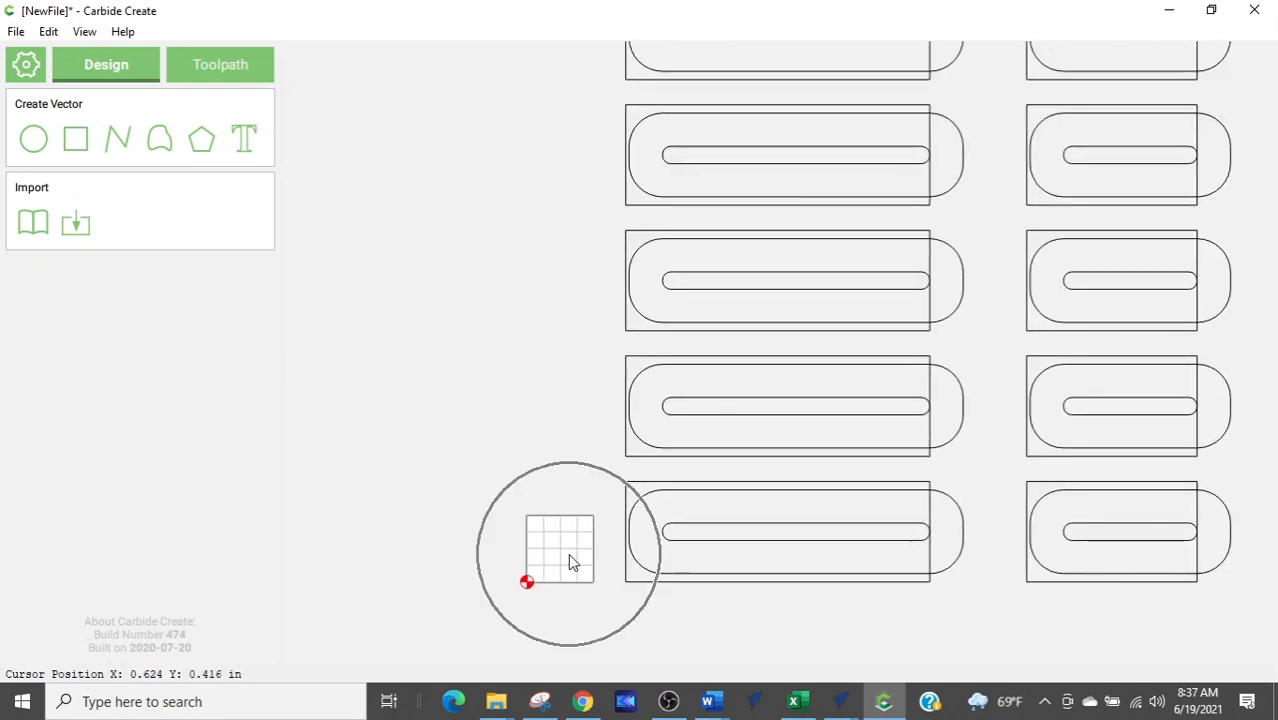
scroll(568, 562, down, 1)
scroll(573, 519, down, 2)
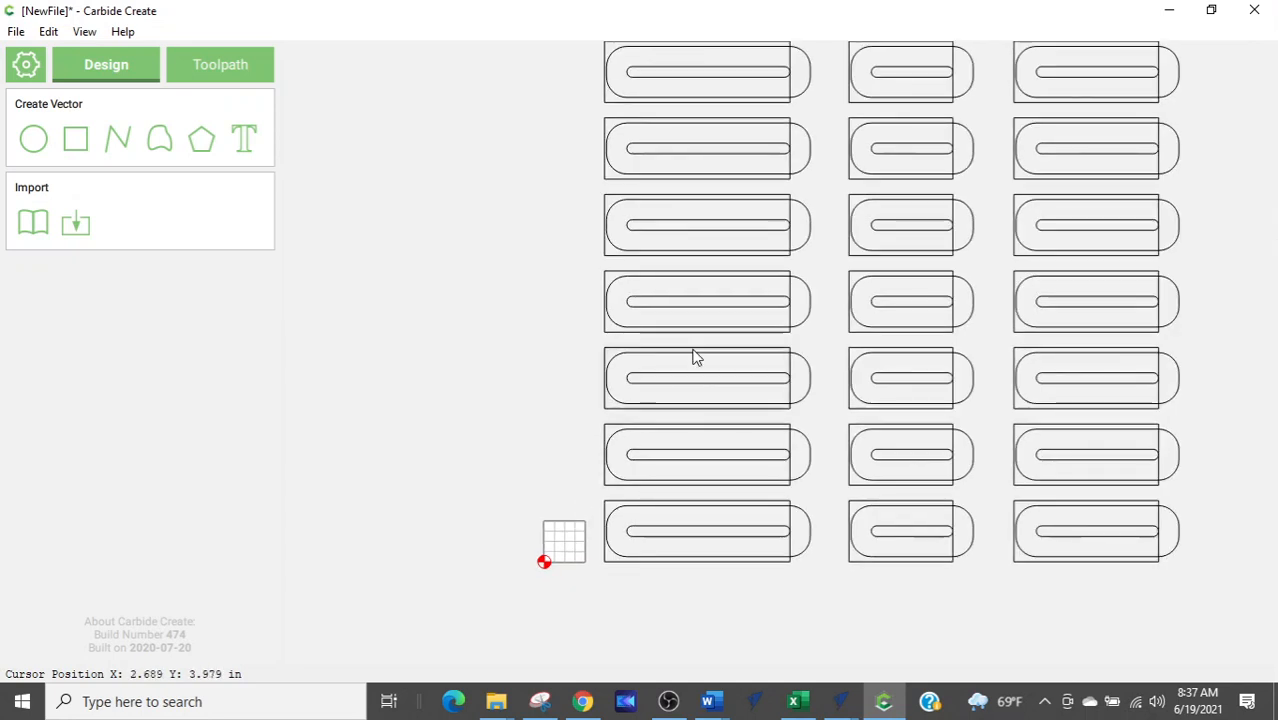
click(700, 332)
scroll(505, 456, up, 1)
click(527, 405)
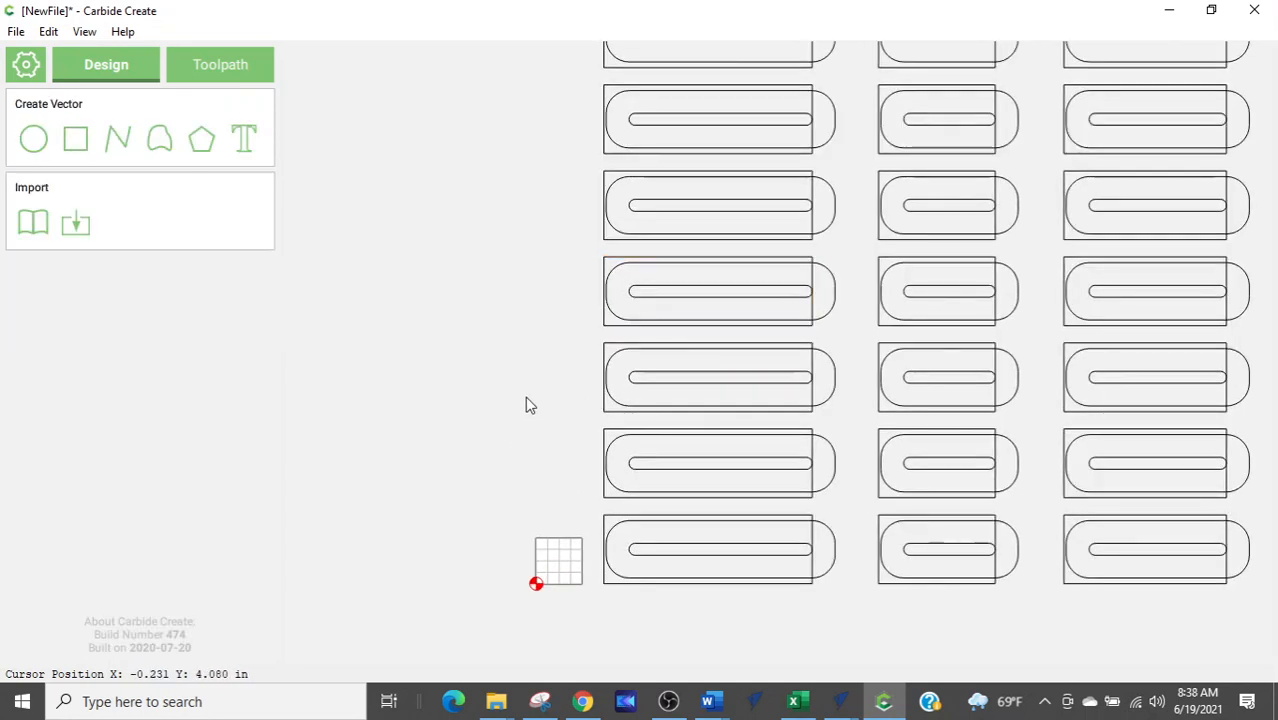
scroll(525, 400, down, 1)
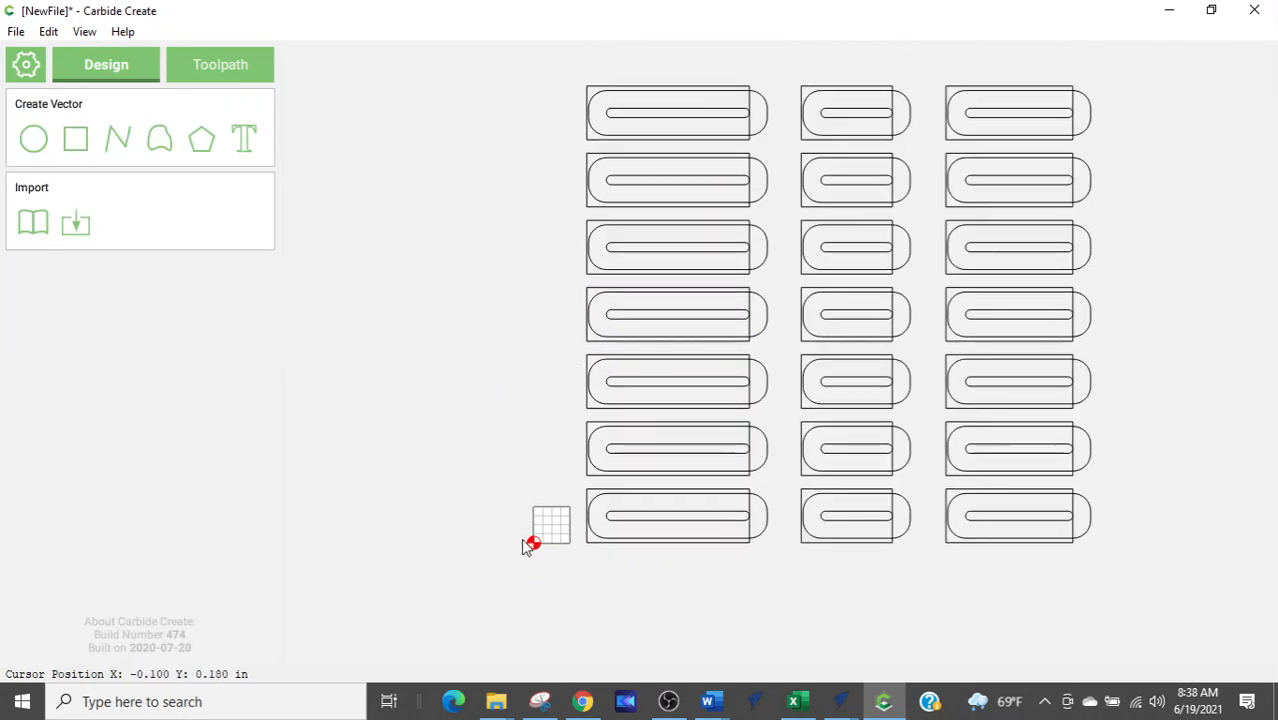
Open "Clamps 3 4 5 Inch DXF File.dxf" in place of the current drawing, discarding the unsaved changes
click(16, 32)
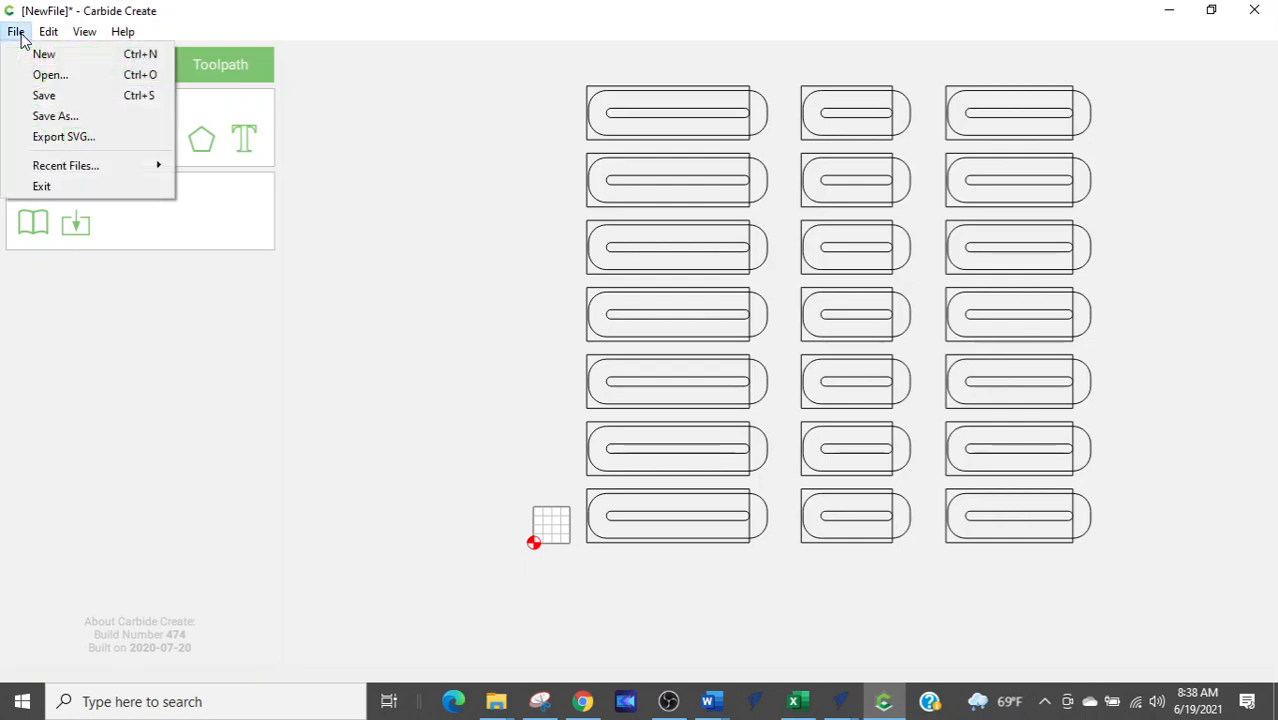
click(47, 77)
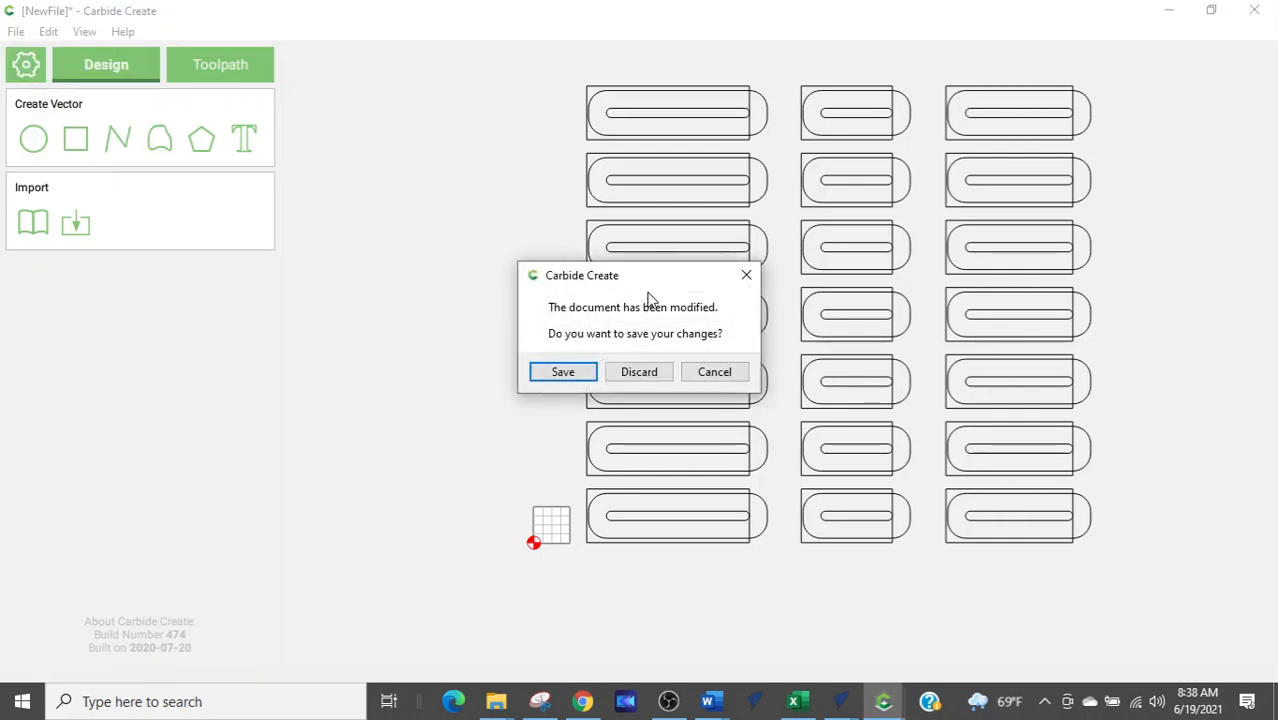
click(626, 377)
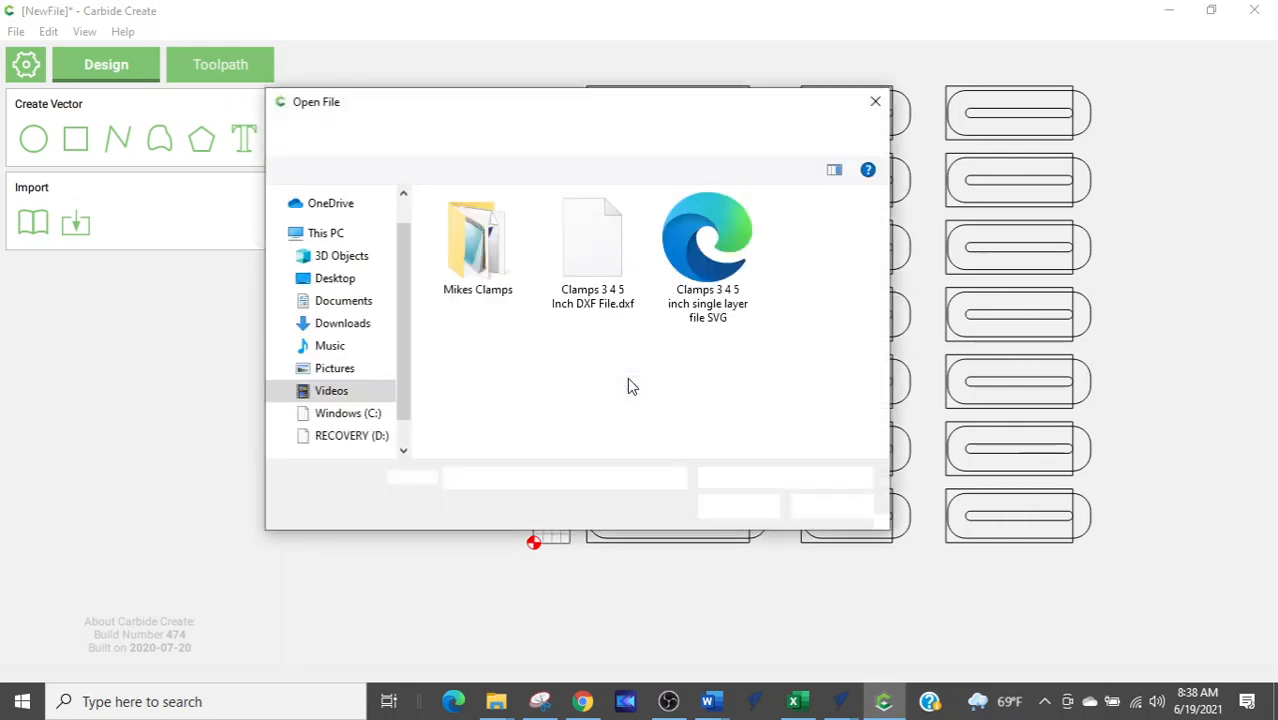
click(579, 267)
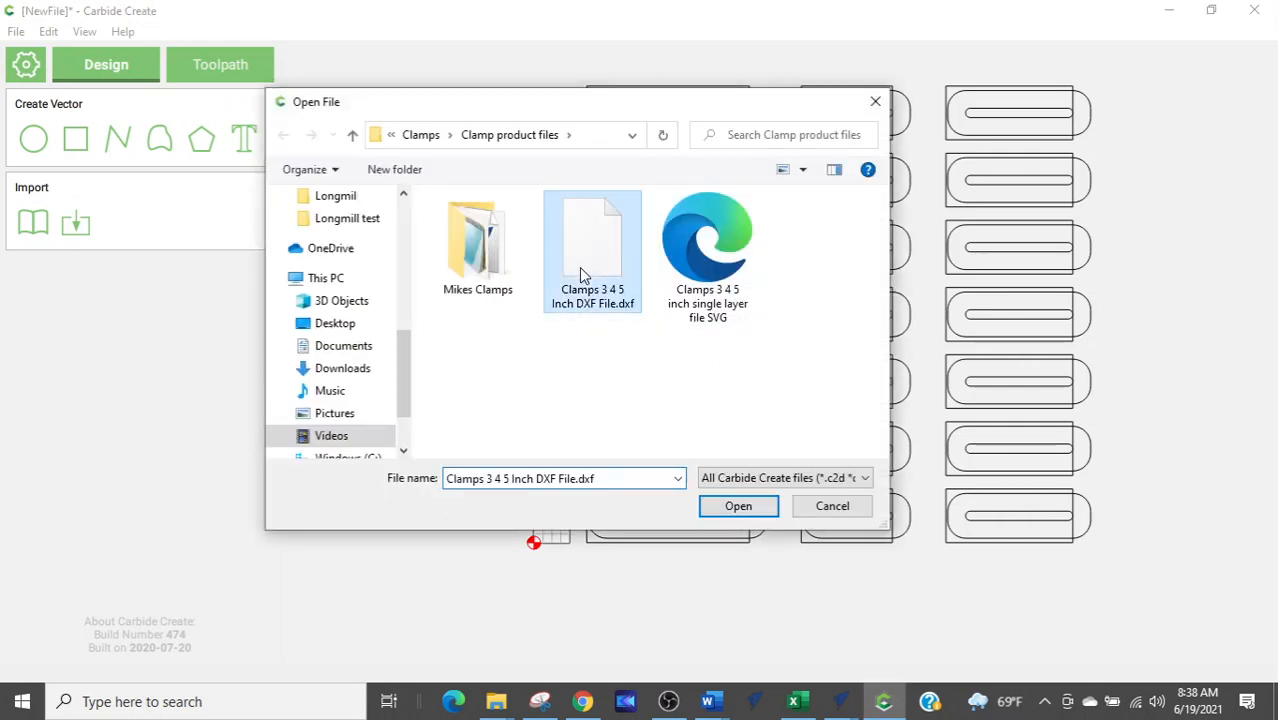
click(742, 510)
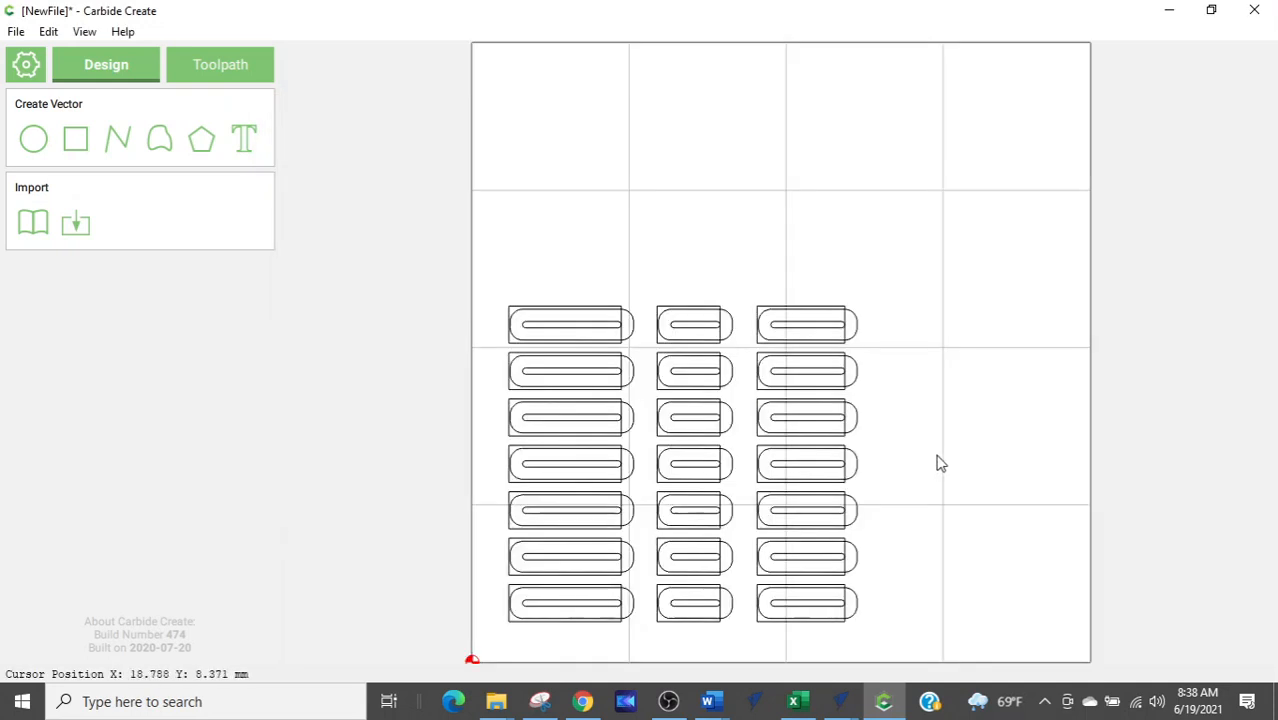
Save the DXF clamp drawing as a Carbide Create file named "ccarbide clamps" in the Downloads folder
scroll(939, 459, down, 2)
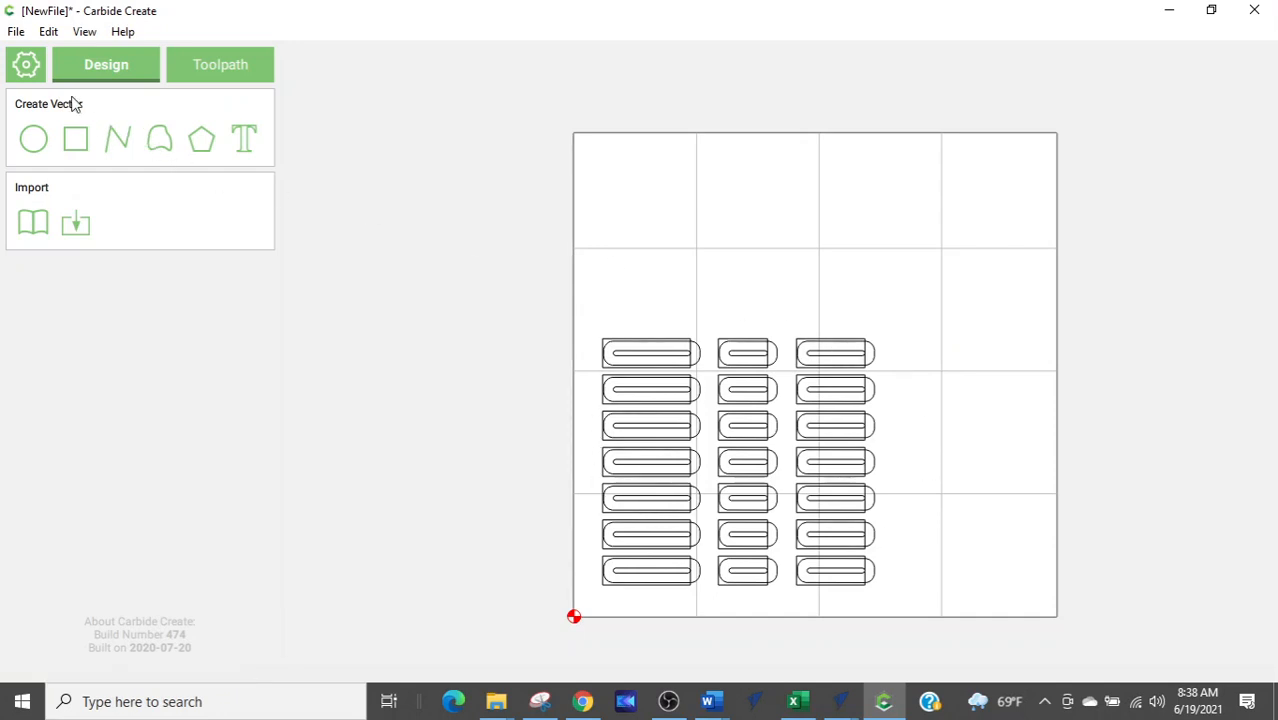
click(15, 35)
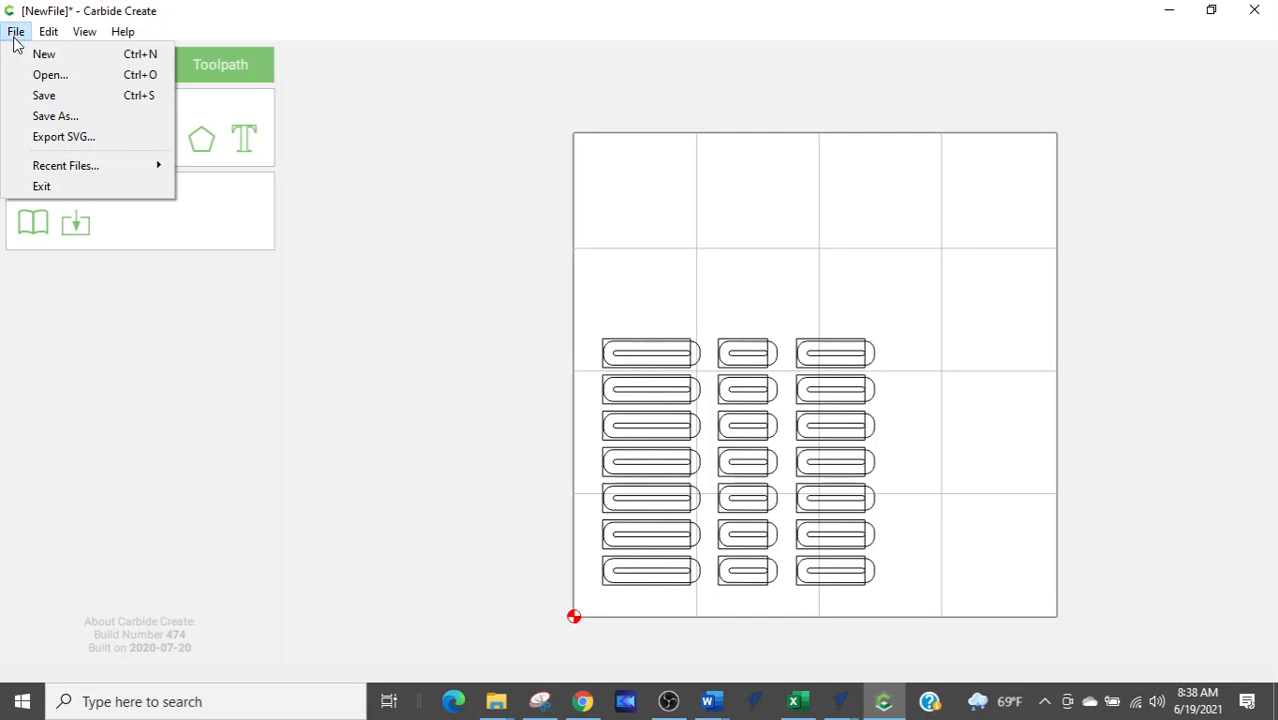
click(47, 116)
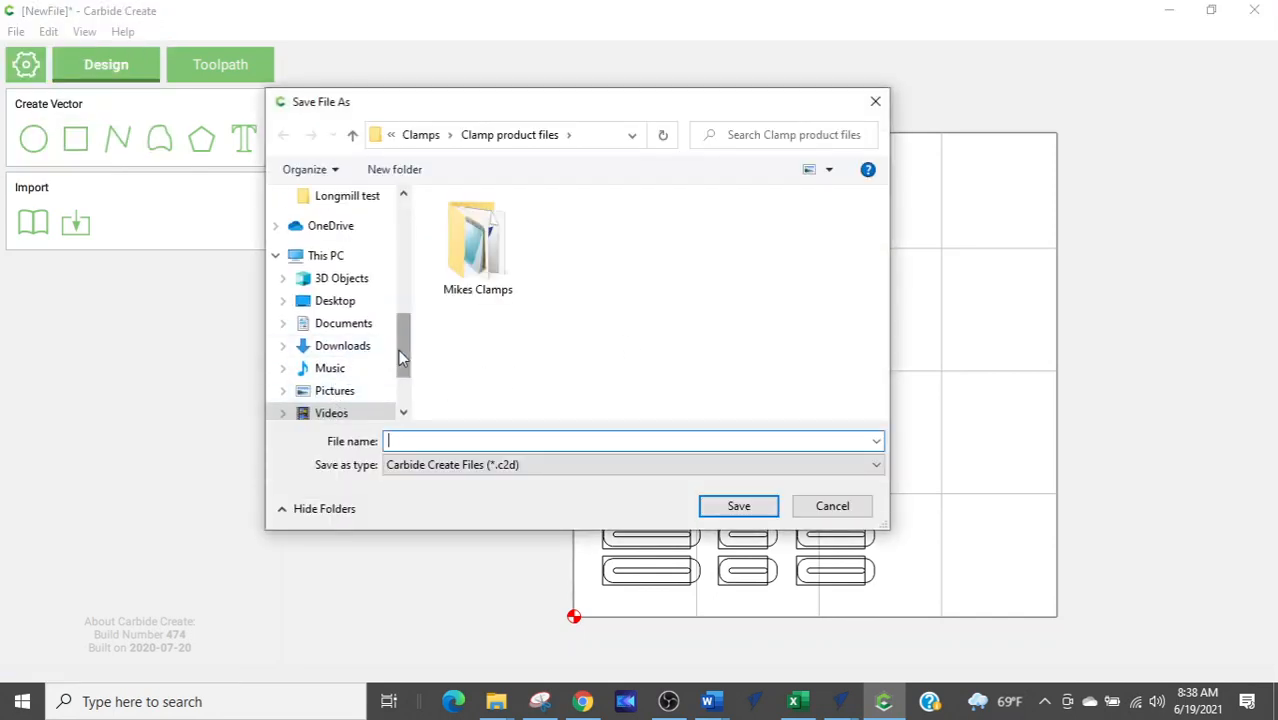
click(360, 347)
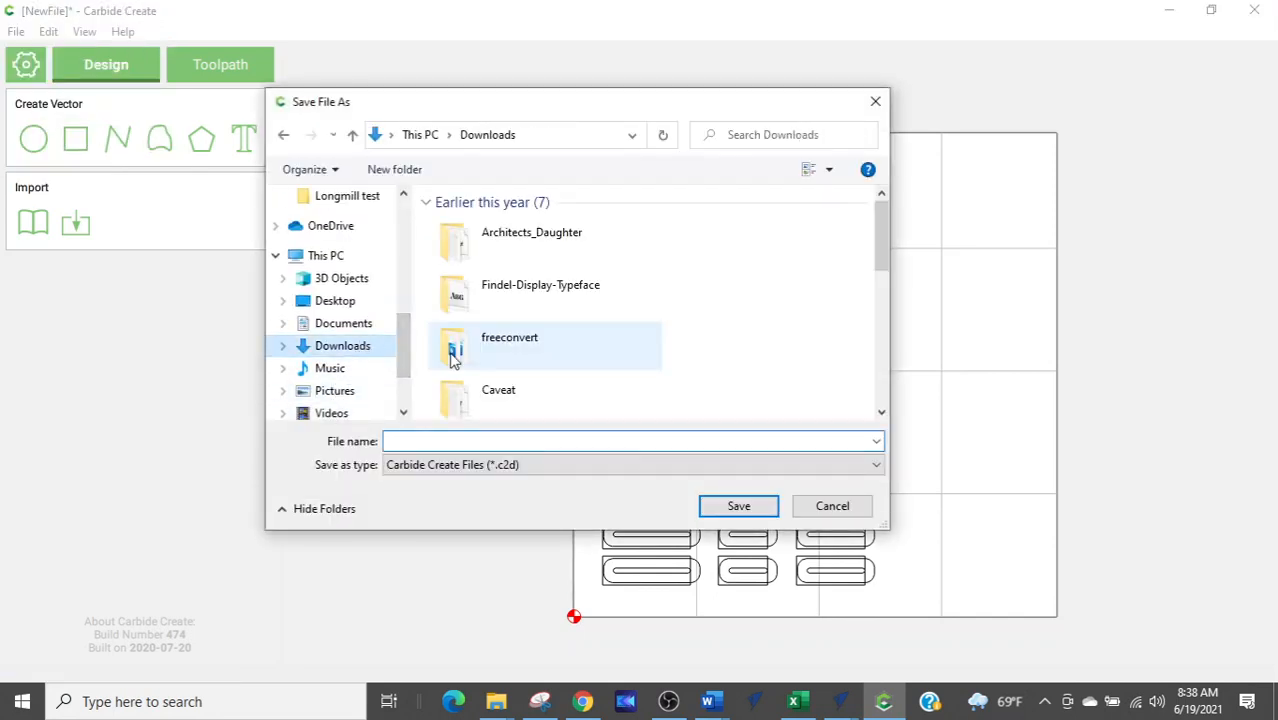
click(466, 440)
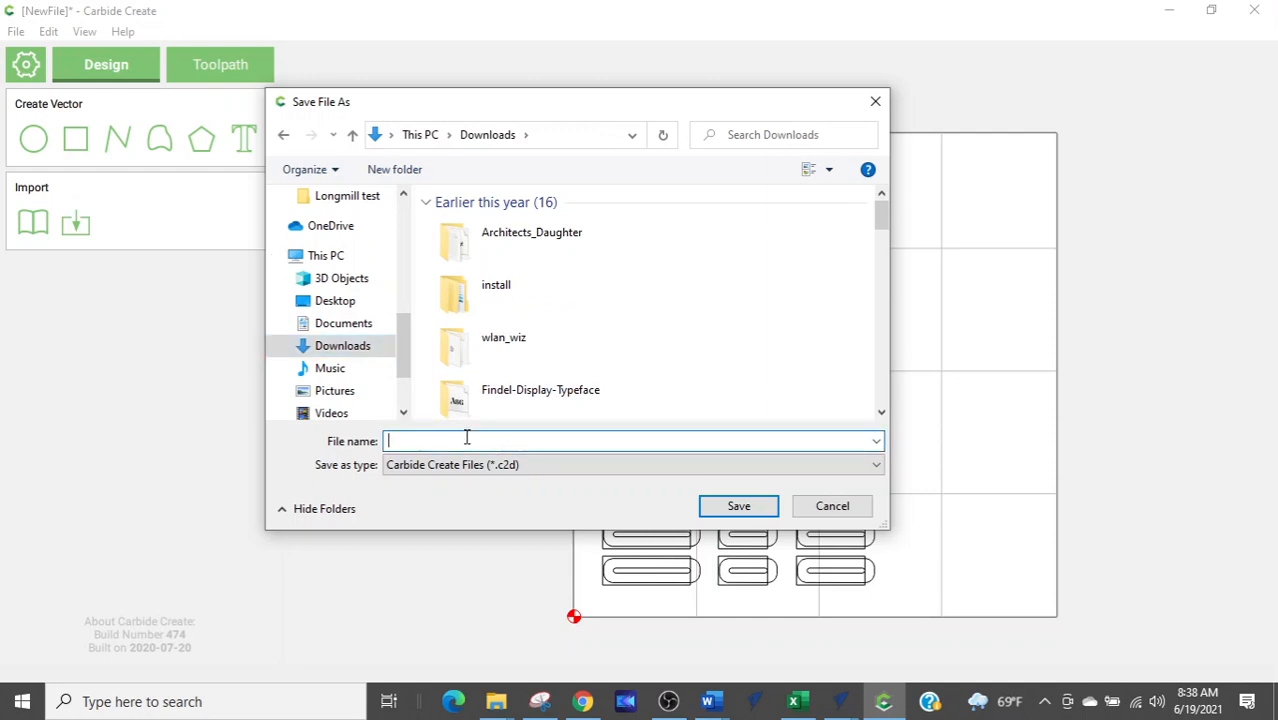
text(ccarbide clamps)
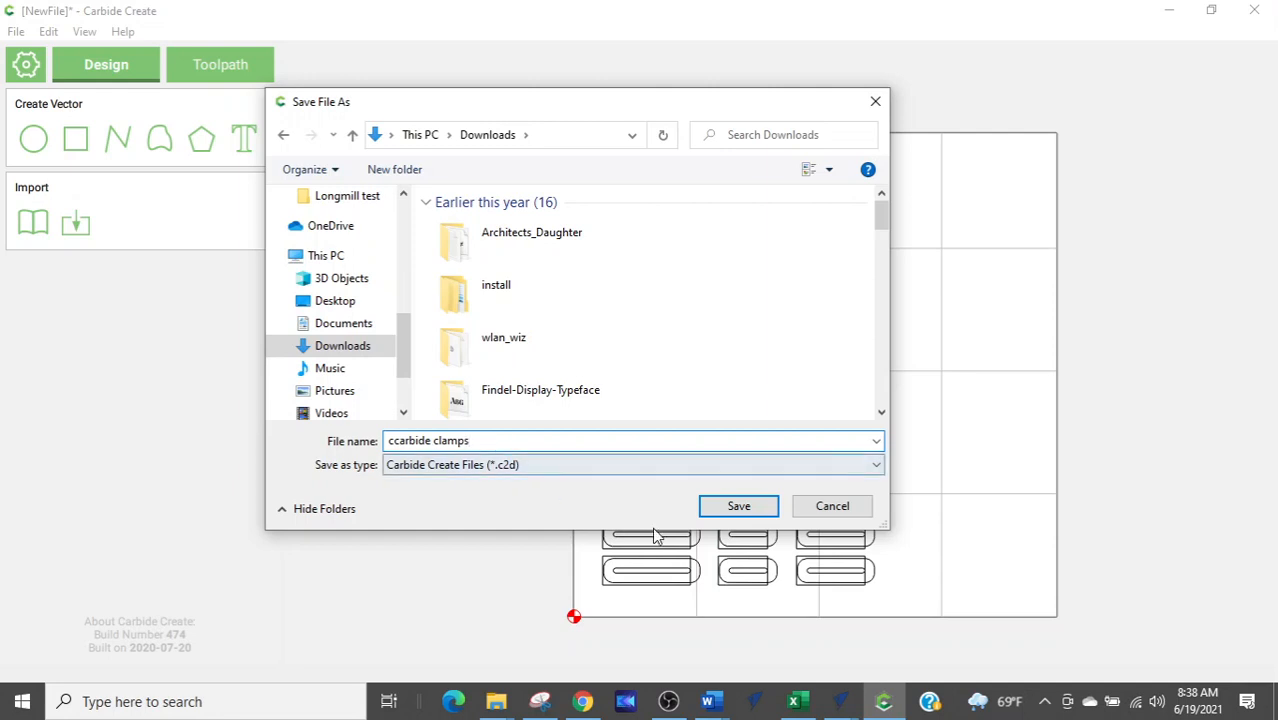
click(745, 509)
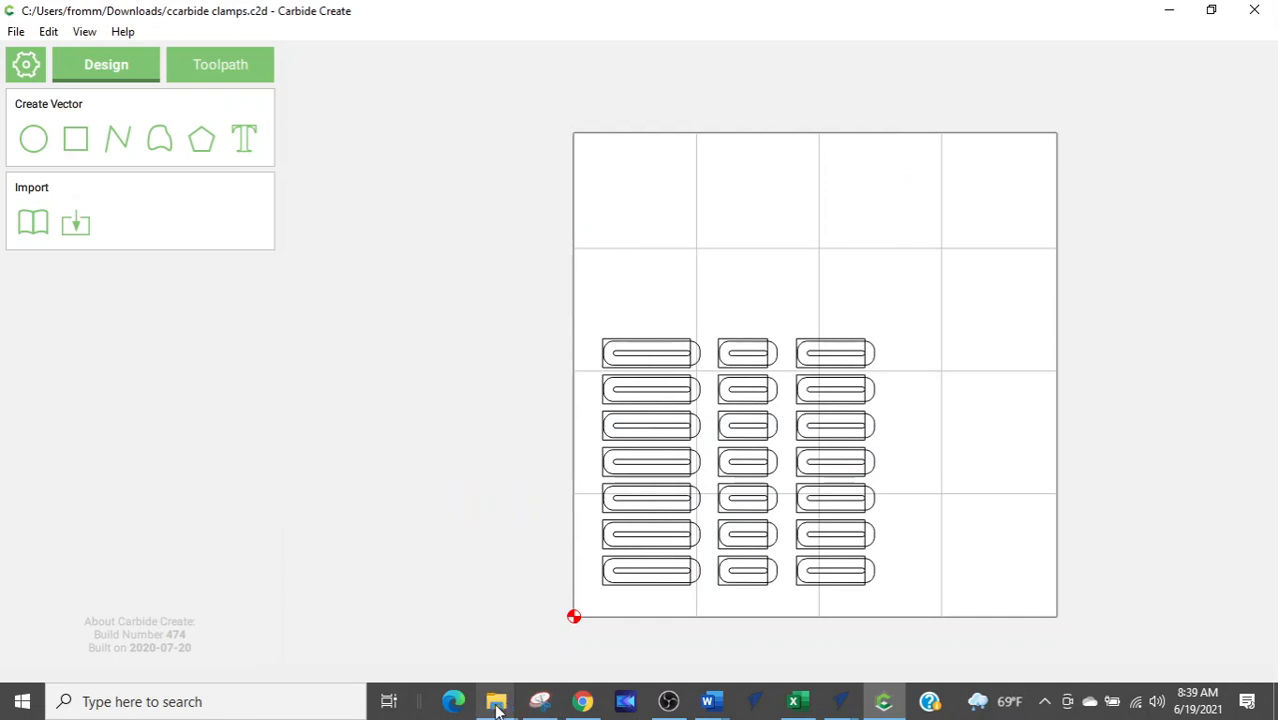
Switch to the Downloads folder in File Explorer and view the properties of the saved "ccarbide clamps" file
mouse_move(496, 703)
click(576, 649)
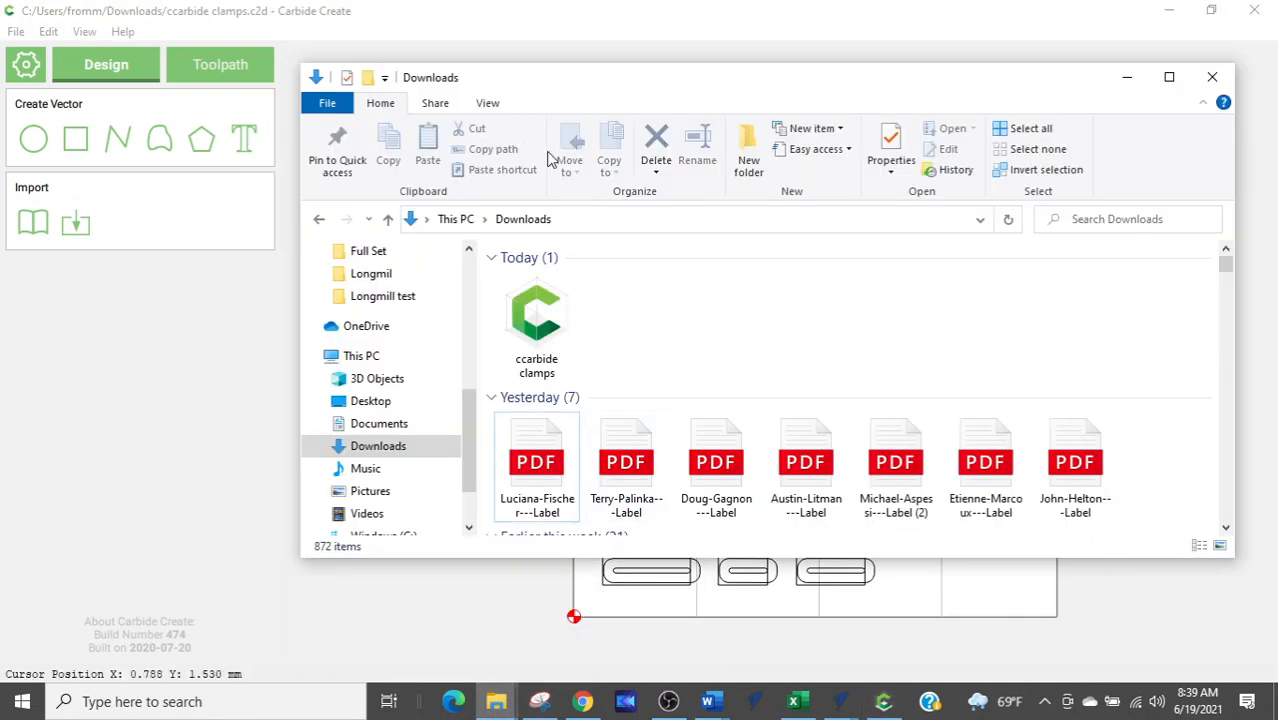
click(555, 335)
click(538, 372)
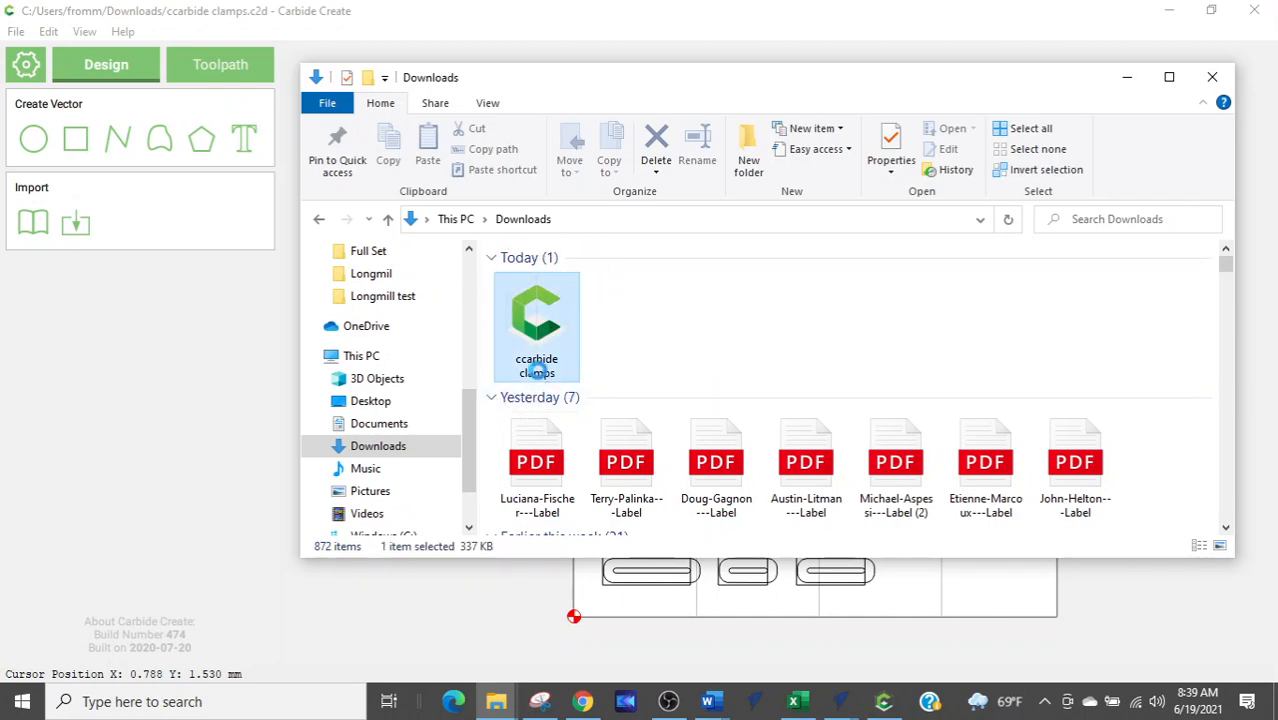
right_click(574, 338)
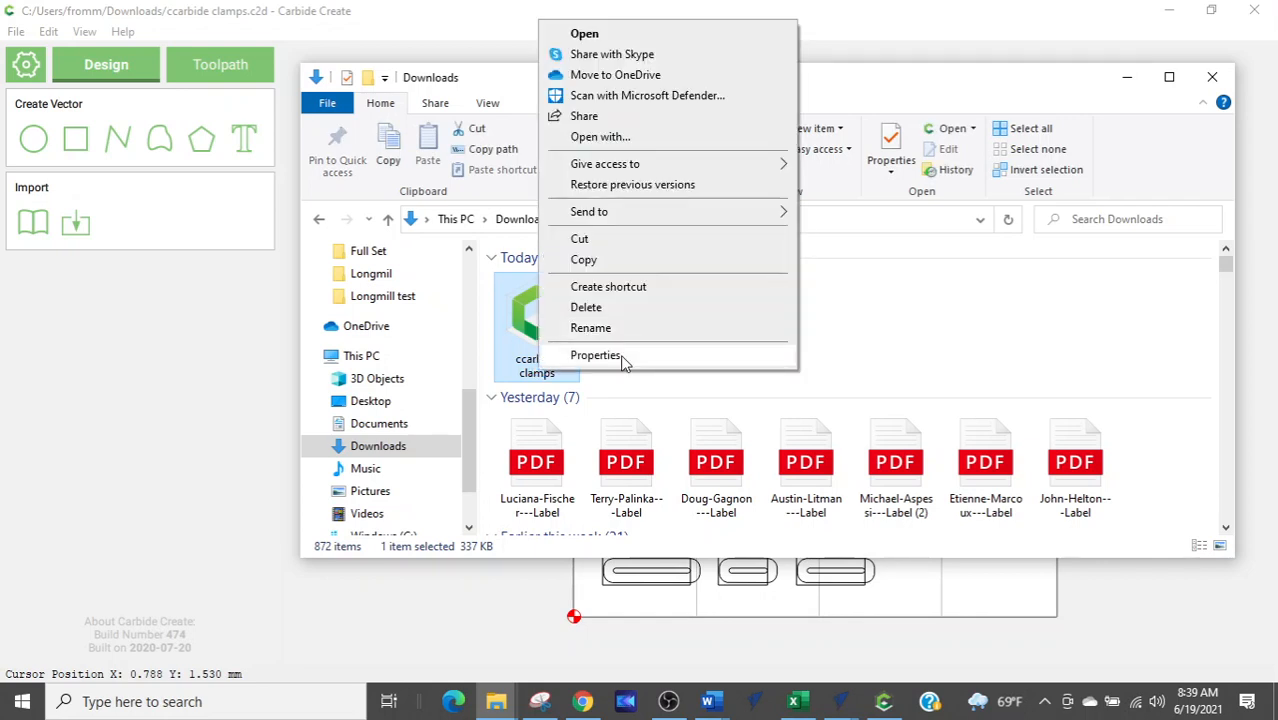
click(618, 357)
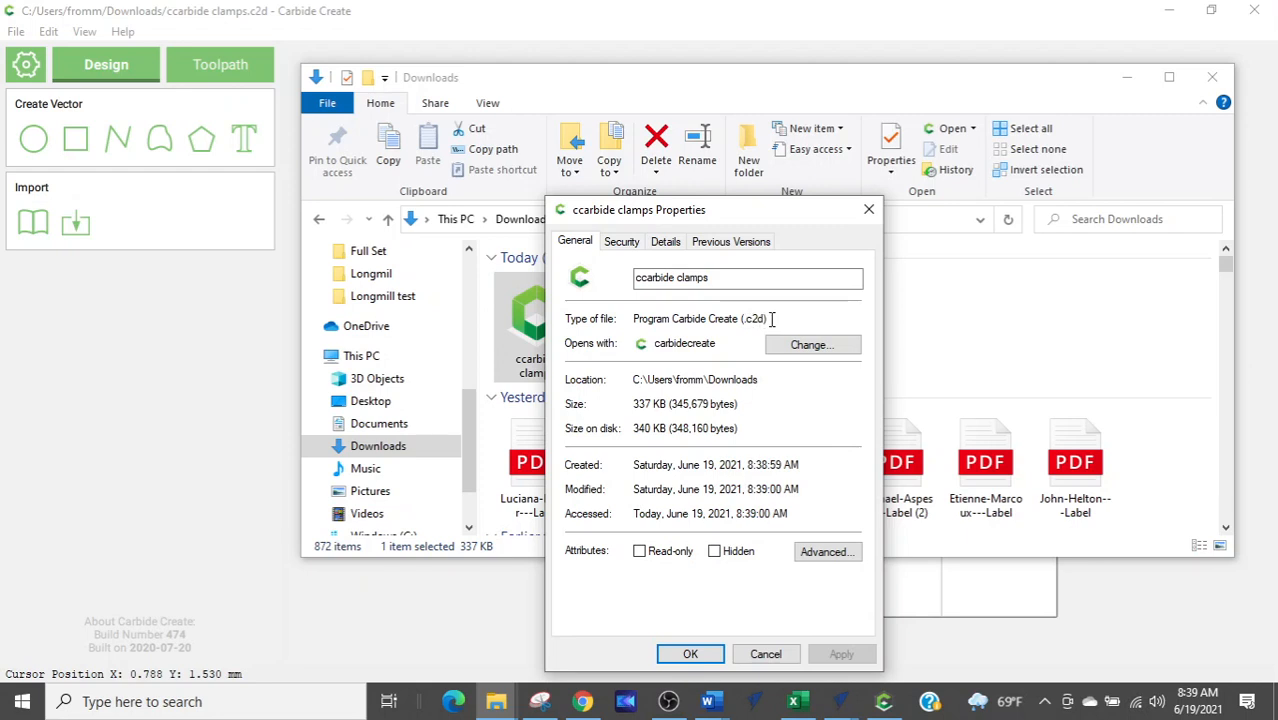
Close the file properties, return to Carbide Create and export the clamp drawing as an SVG named "carbide clamps" in the Downloads folder
click(869, 211)
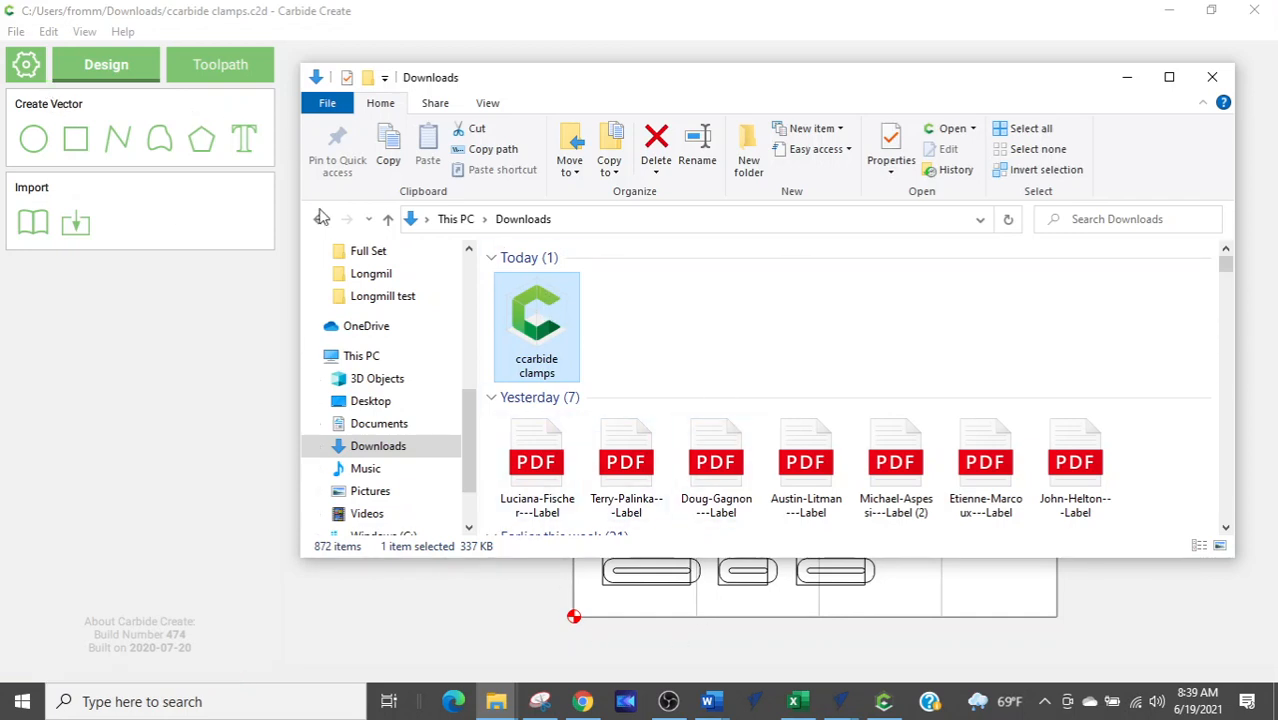
click(474, 606)
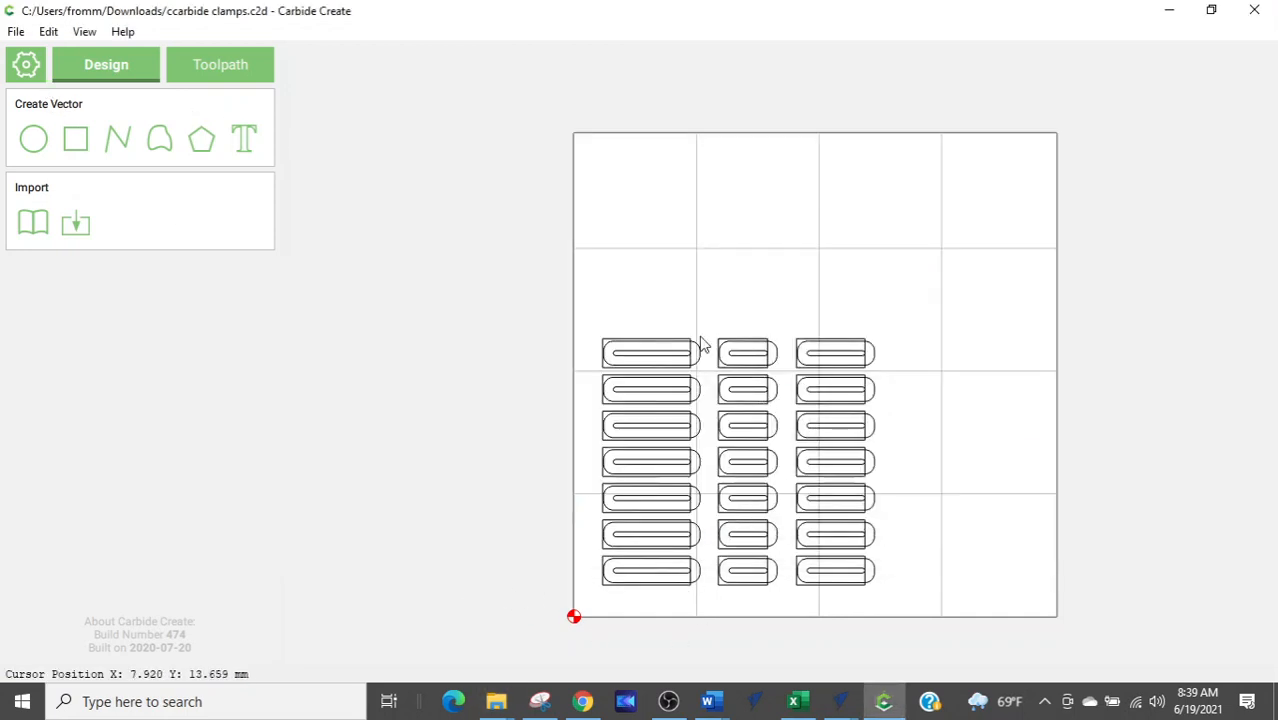
click(15, 36)
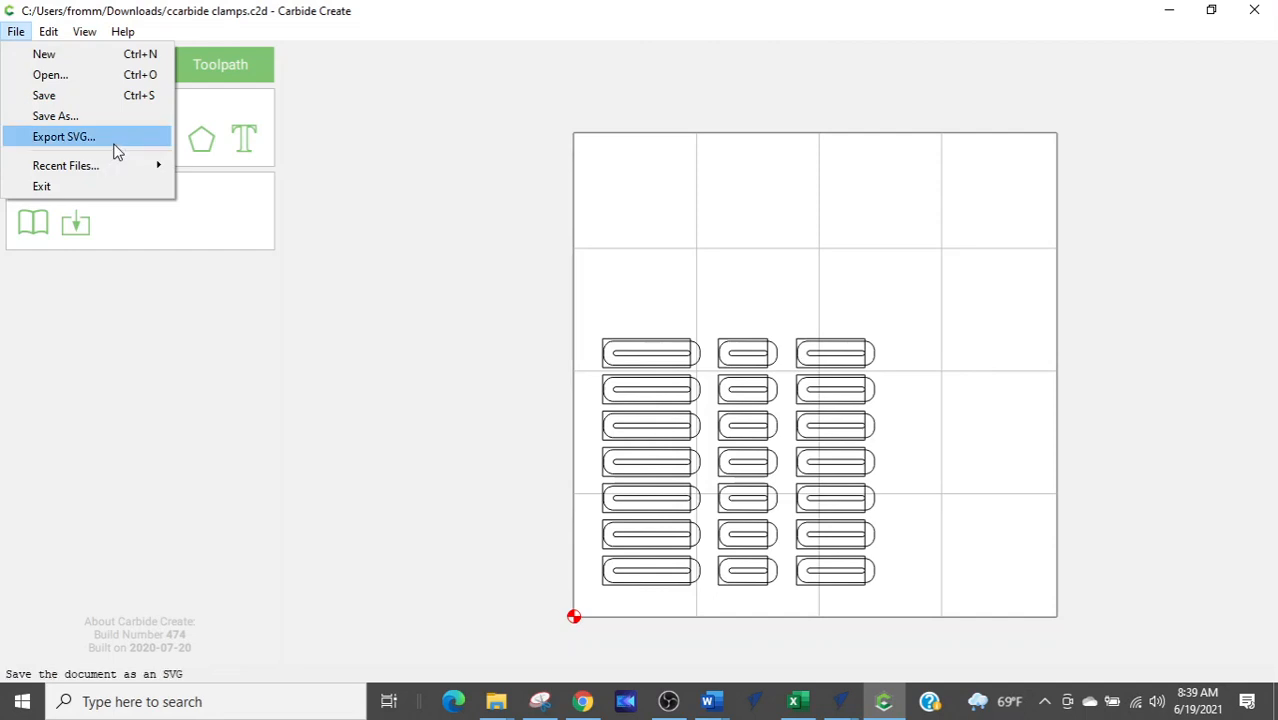
click(64, 137)
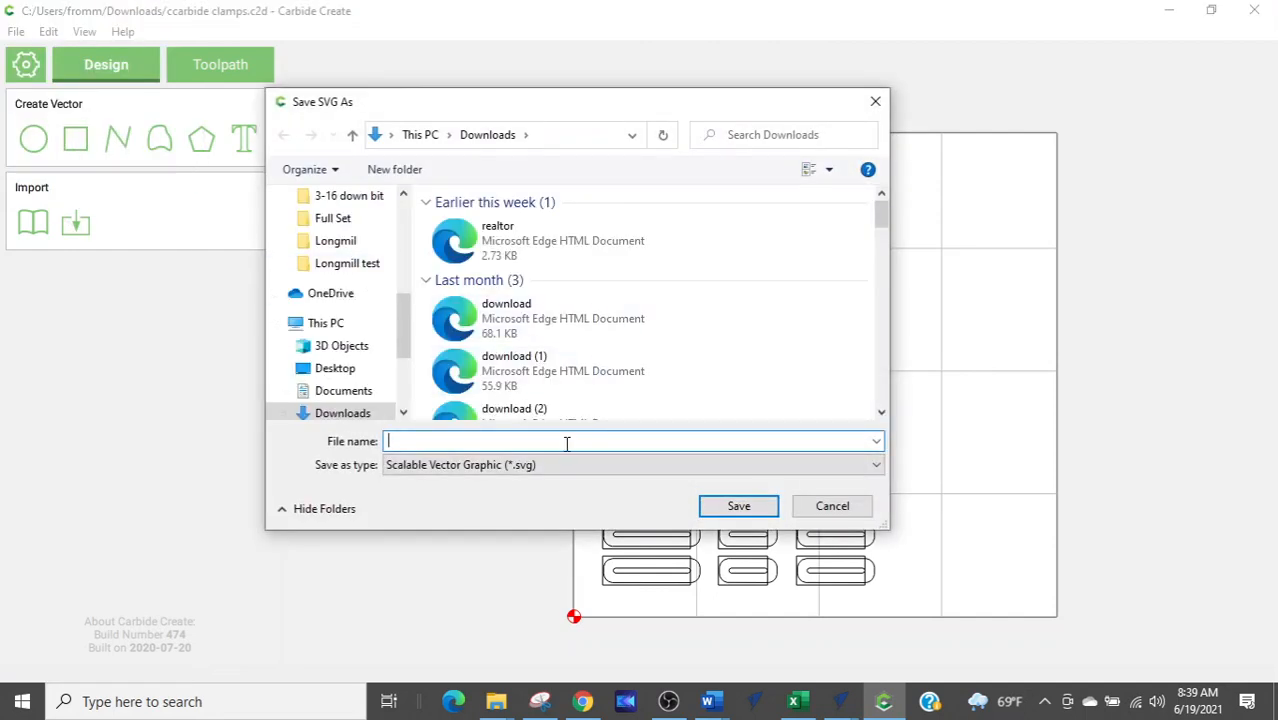
text(carbid)
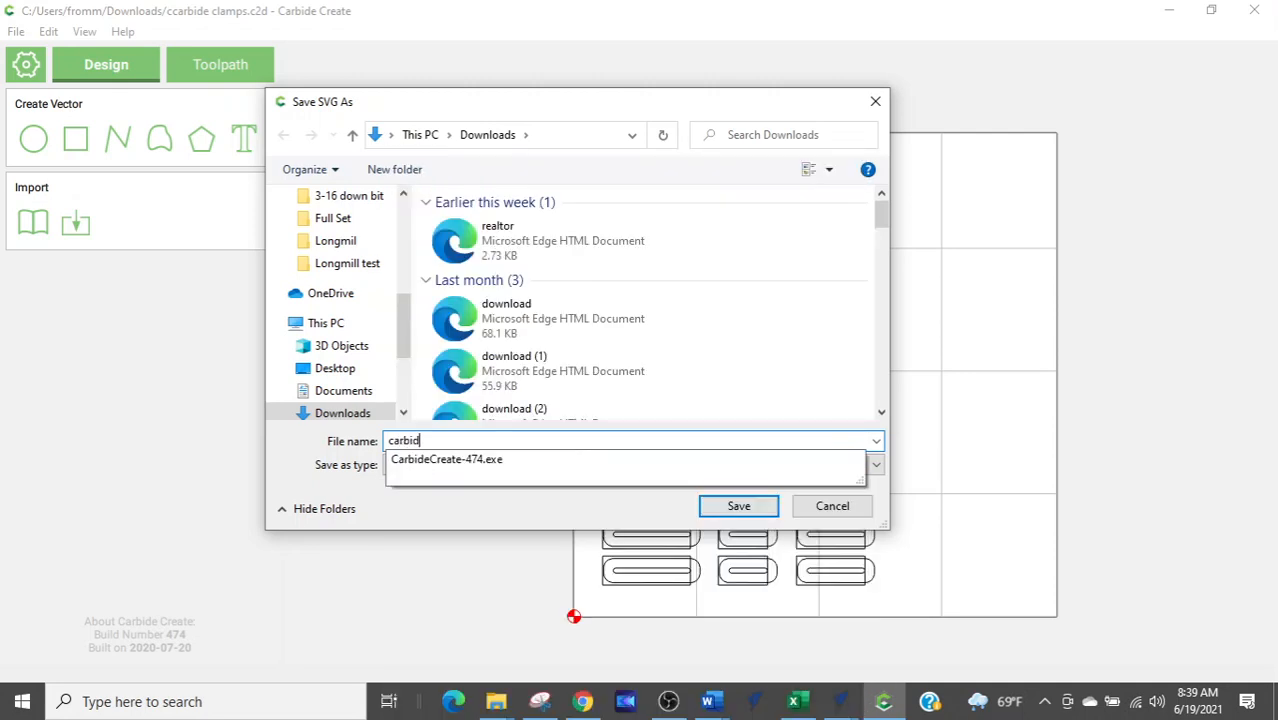
text(e clamp)
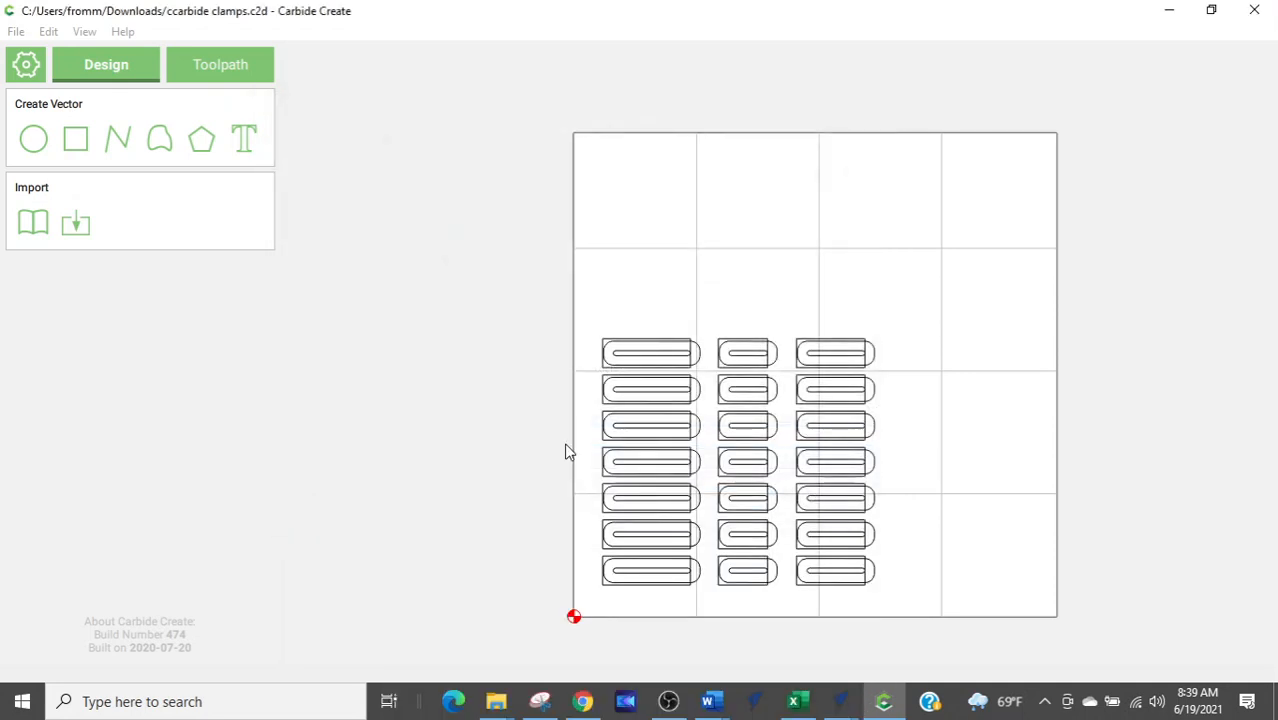
Check the Downloads folder in File Explorer for the exported "carbide clamps" SVG, then return to the Carbide Create drawing
mouse_move(496, 706)
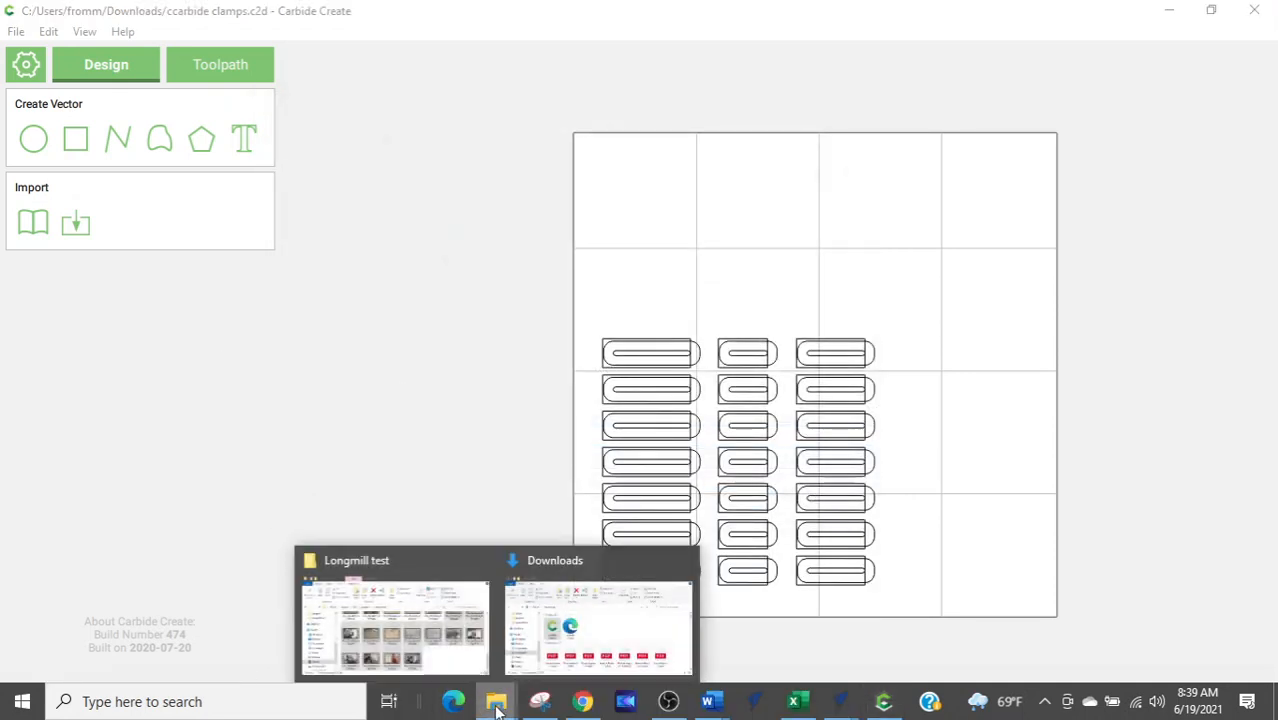
click(593, 615)
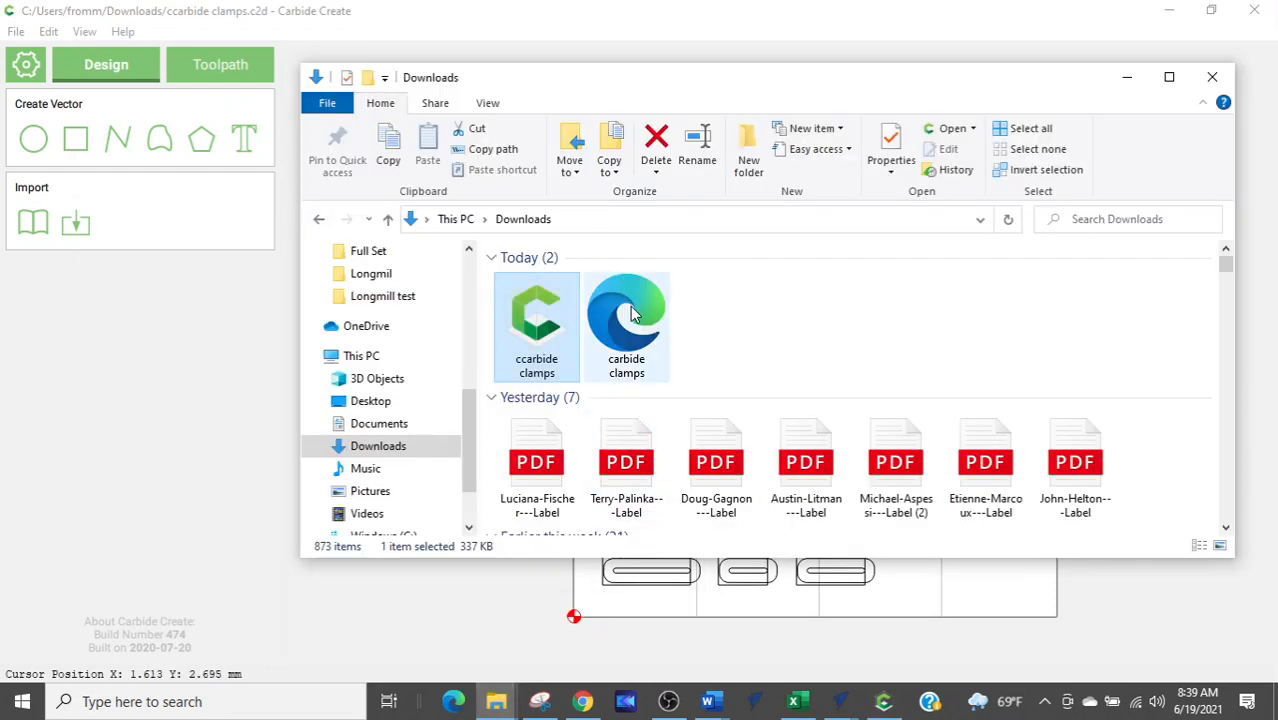
key(ctrl)
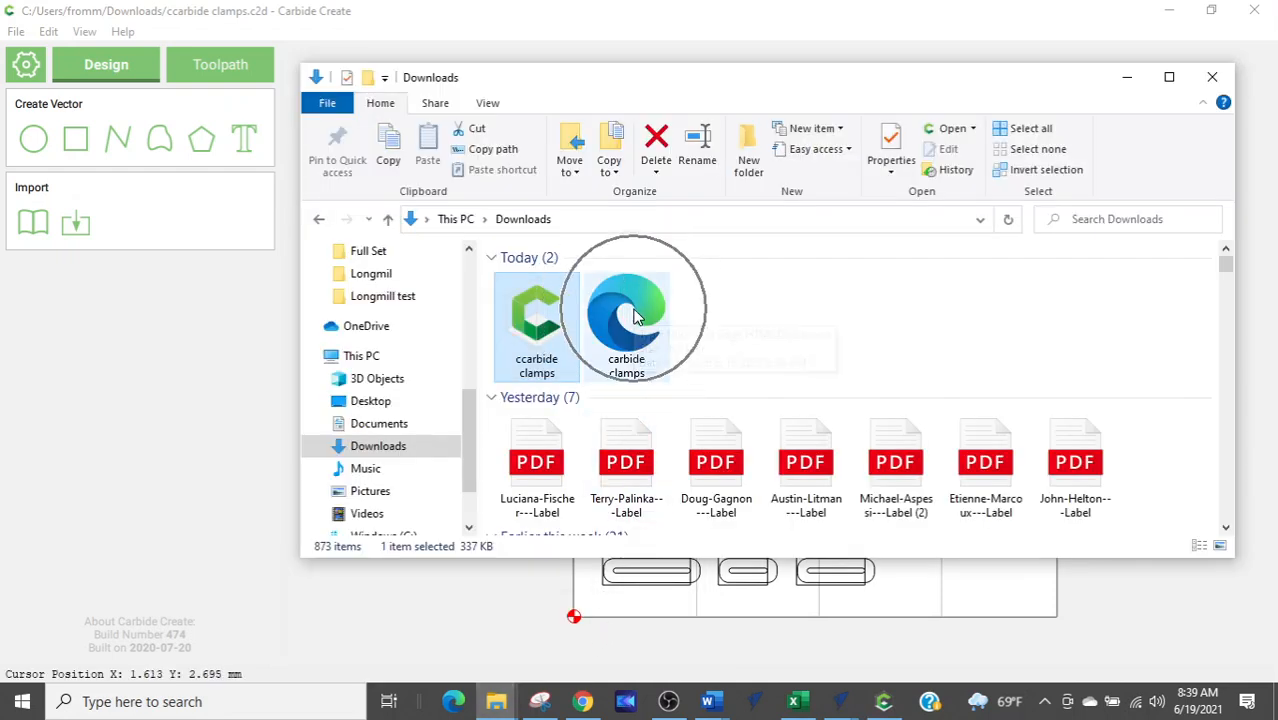
click(1168, 627)
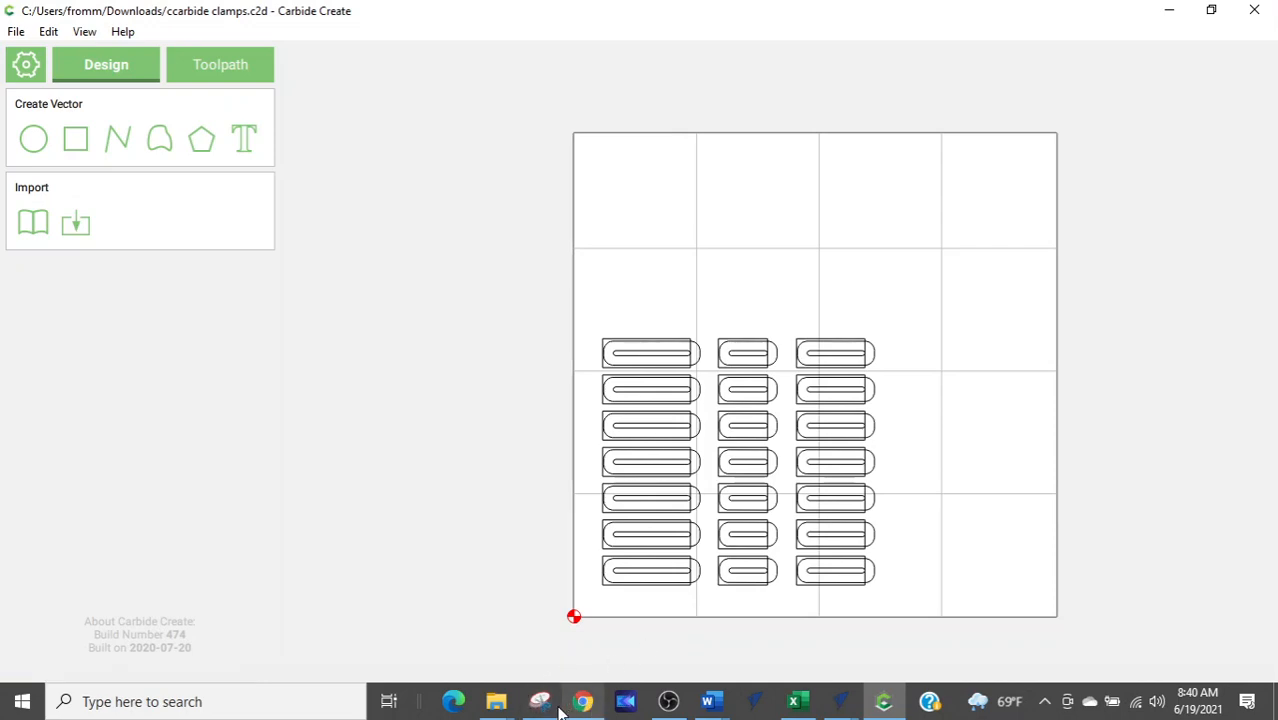
Switch to File Explorer and open the Clamps folder under Videos > CNC > Models
mouse_move(496, 701)
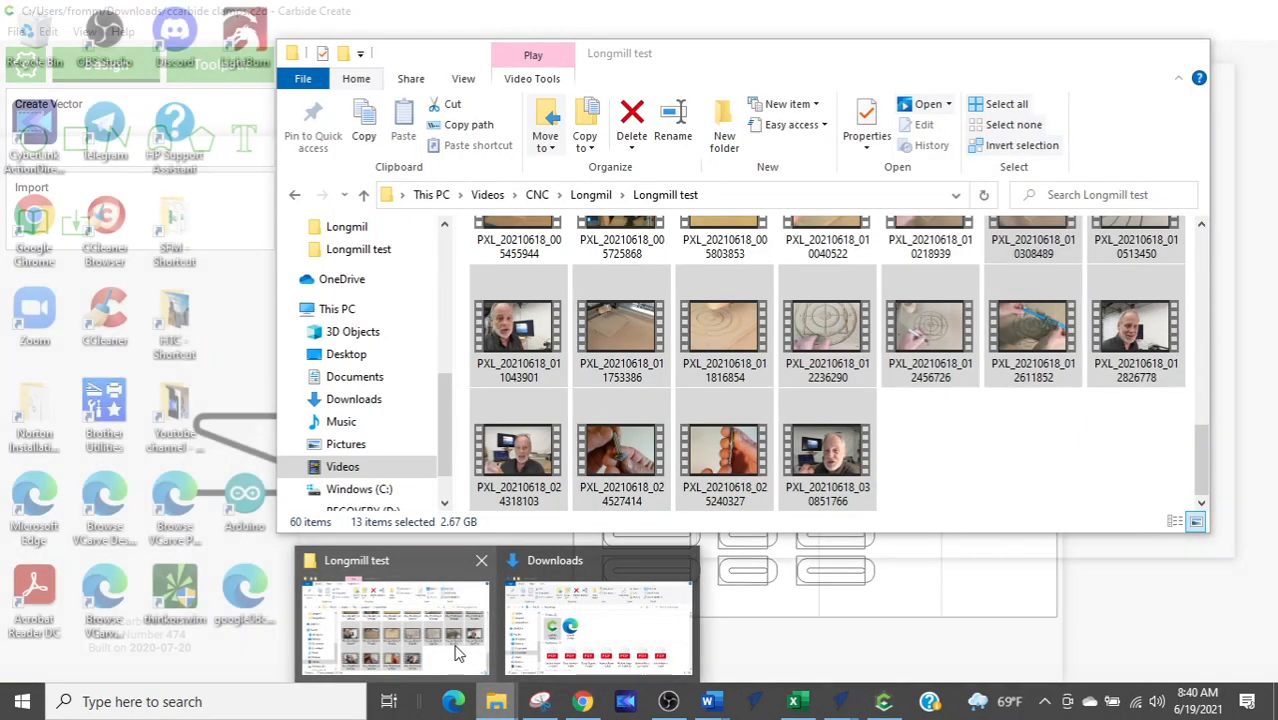
click(480, 650)
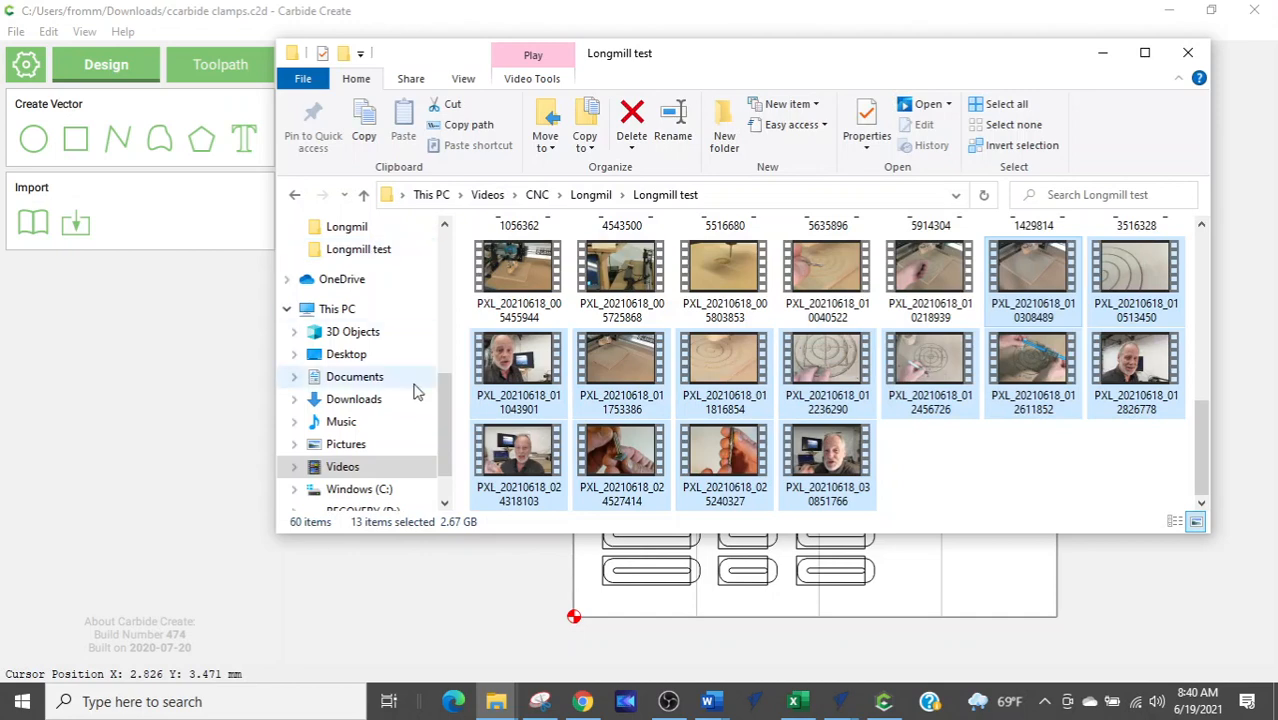
scroll(357, 408, up, 5)
click(340, 407)
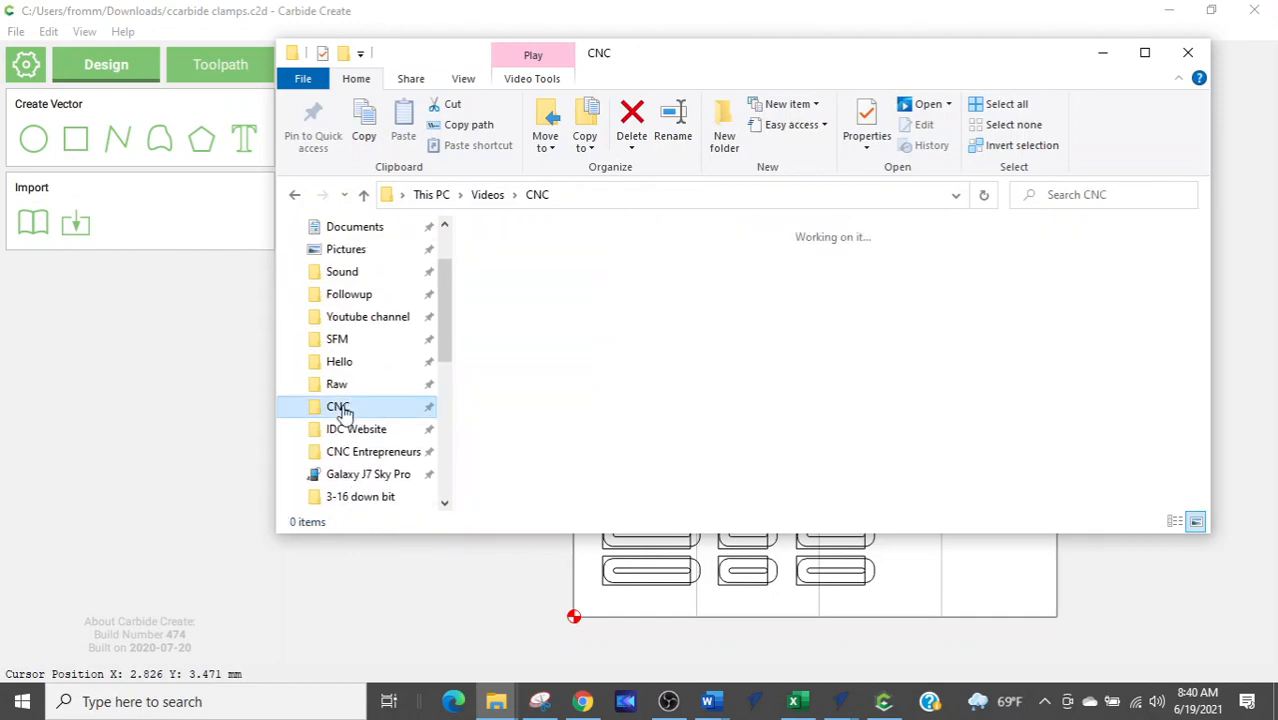
double_click(862, 305)
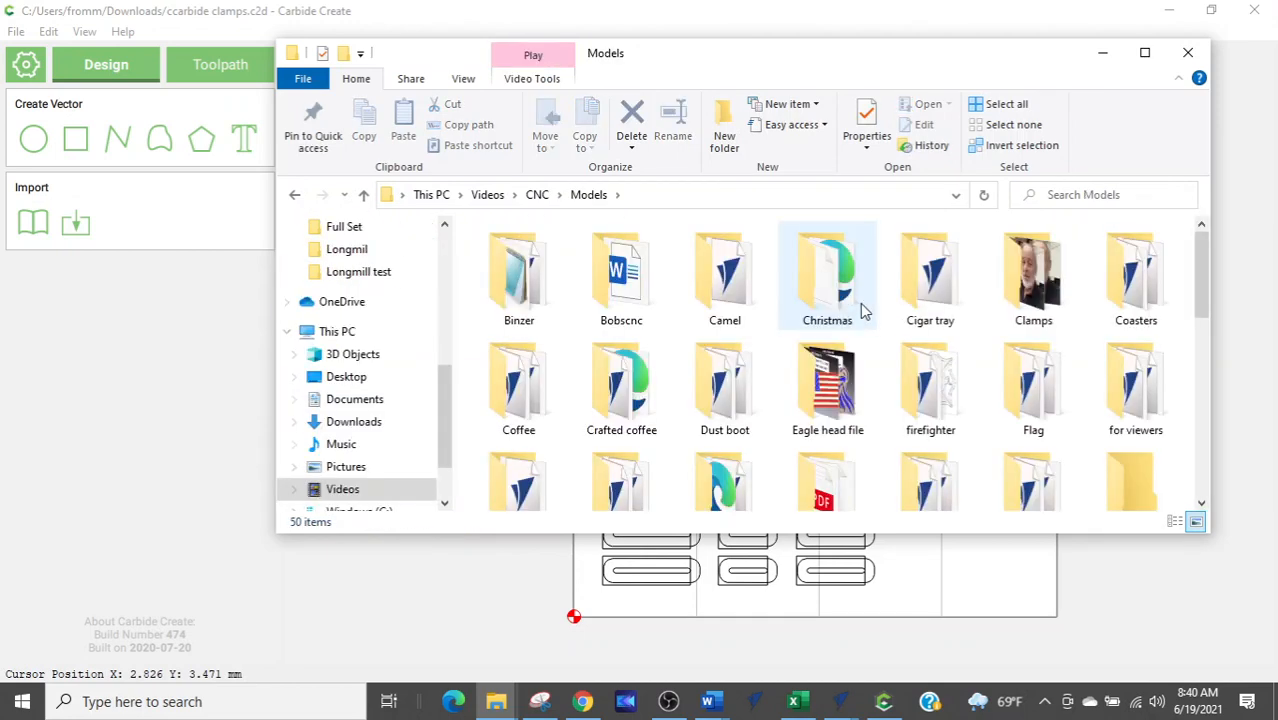
double_click(1020, 285)
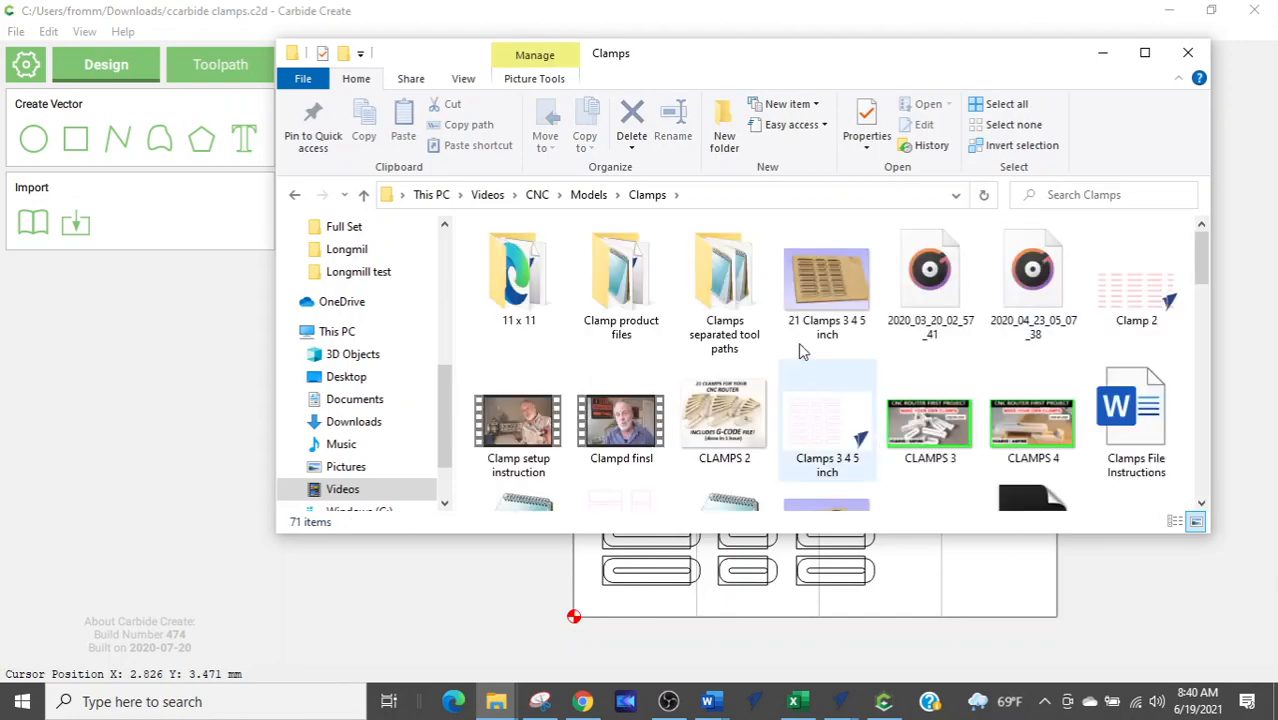
View the finished wooden clamps in photo PXL_20210322_180440314, close it and return to the Carbide Create drawing
scroll(904, 414, down, 2)
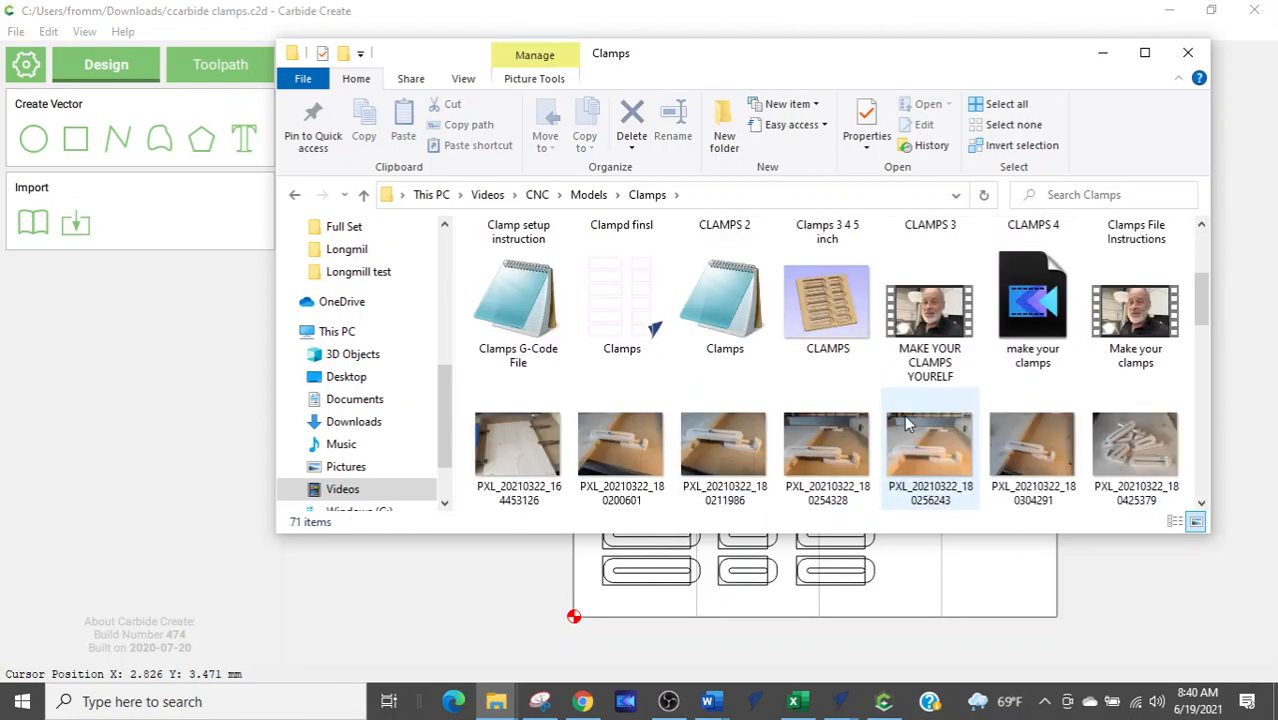
scroll(904, 414, down, 2)
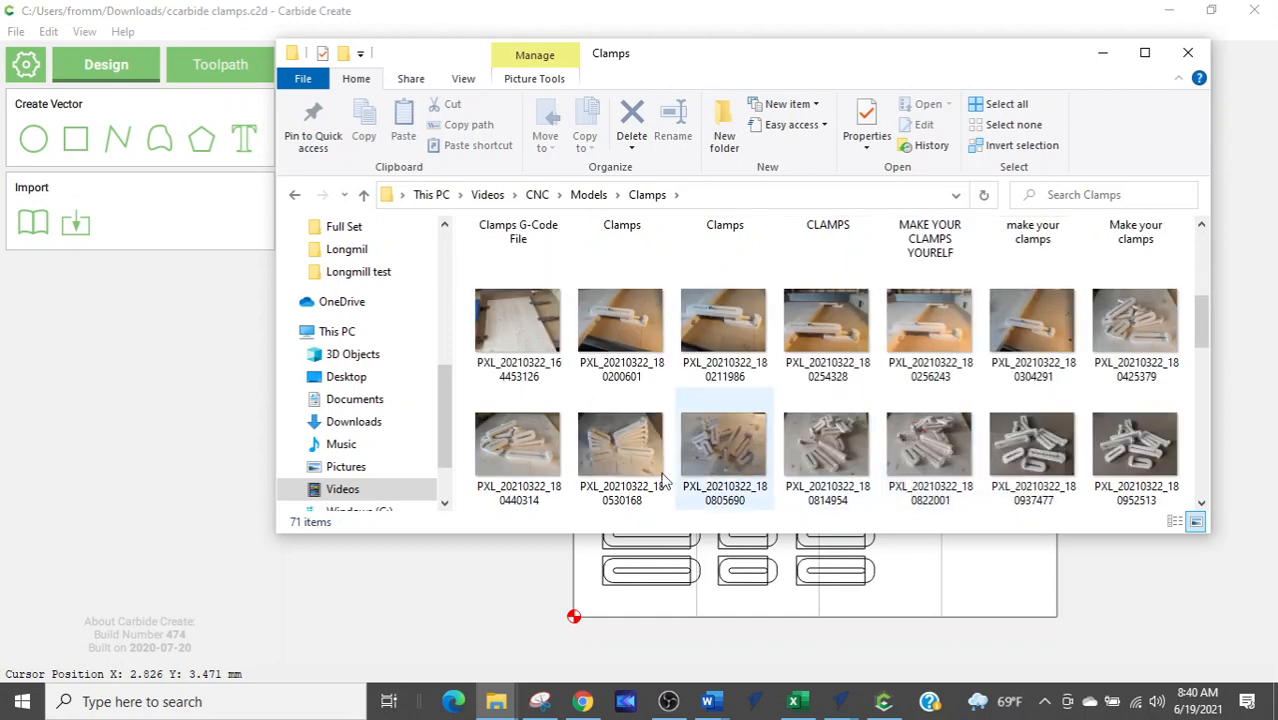
double_click(505, 447)
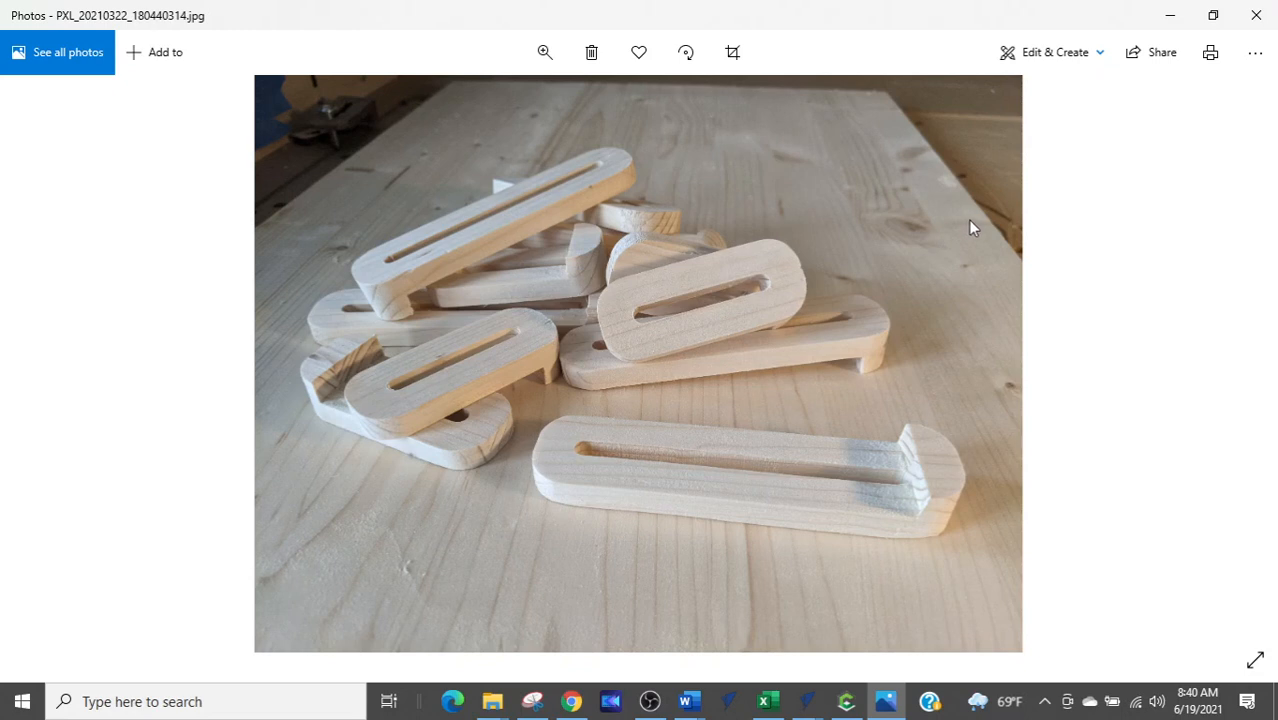
click(1253, 20)
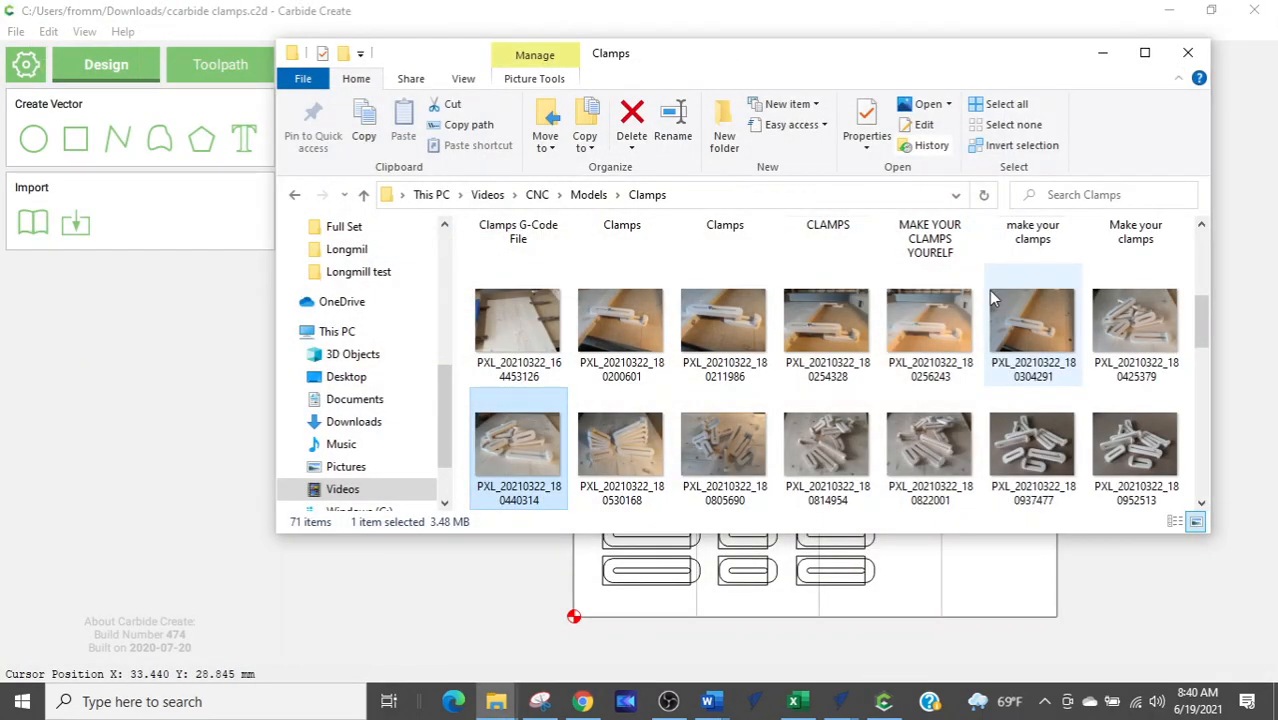
click(455, 630)
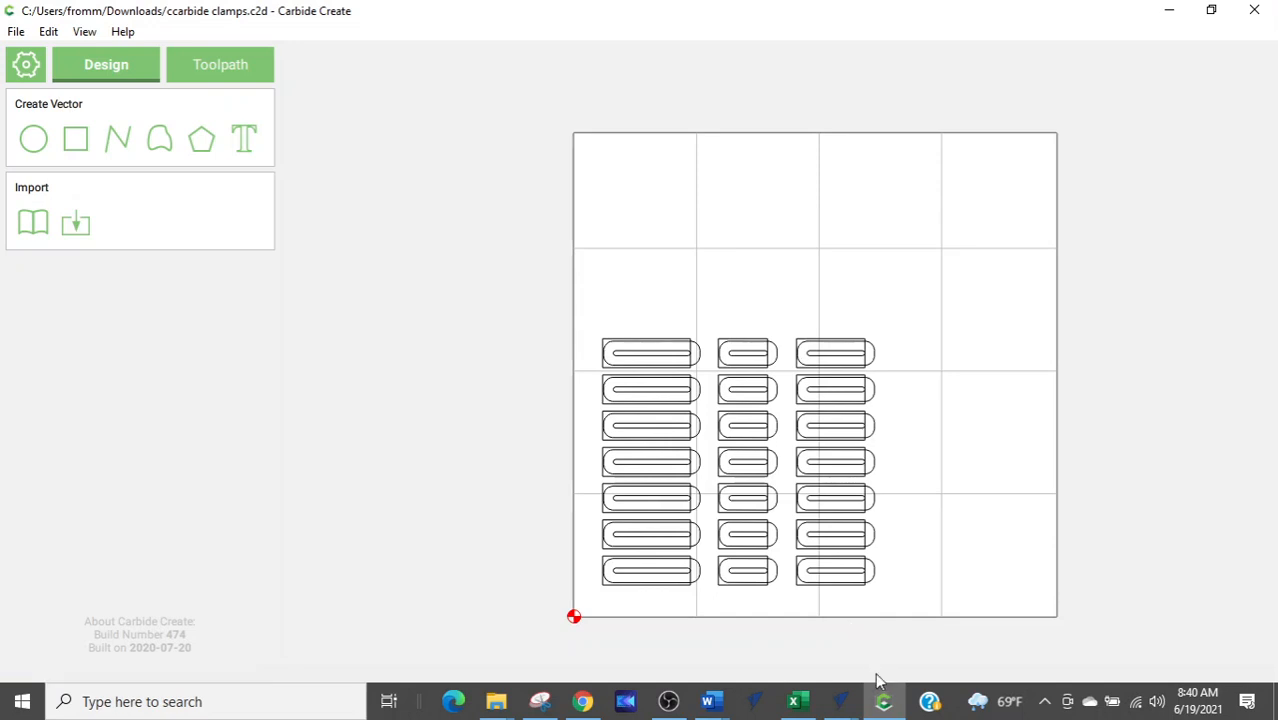
click(667, 703)
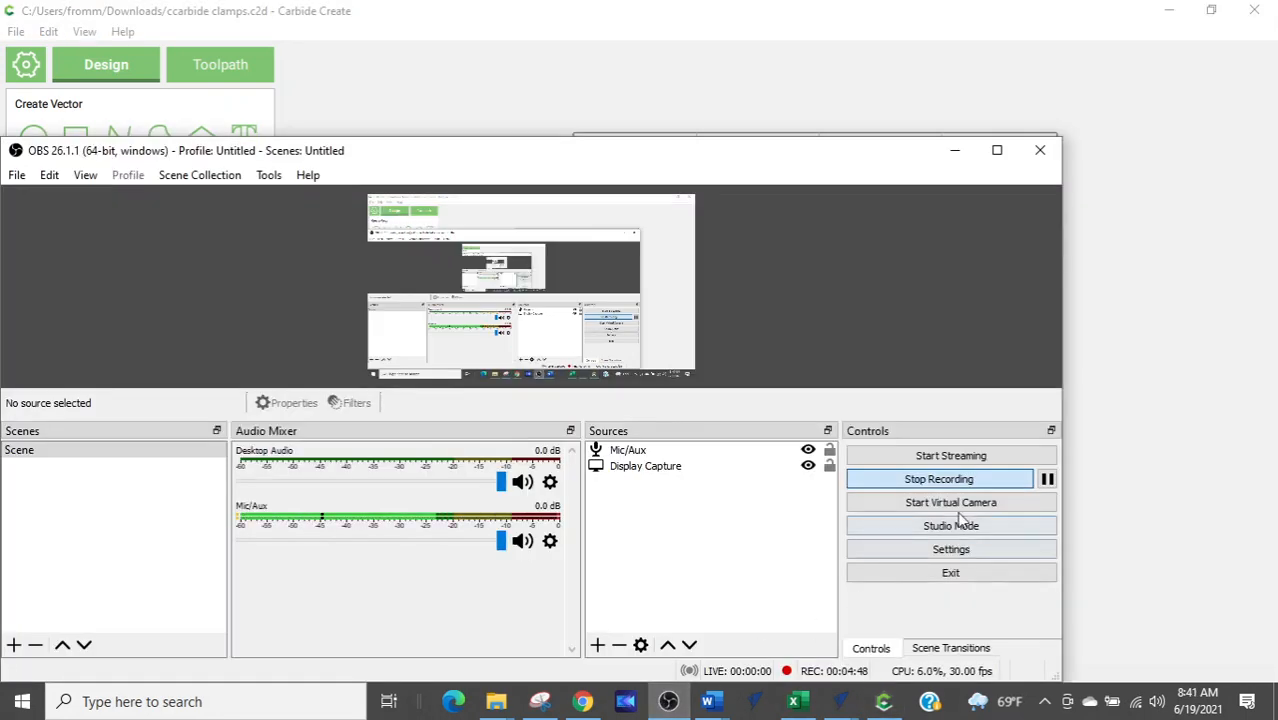